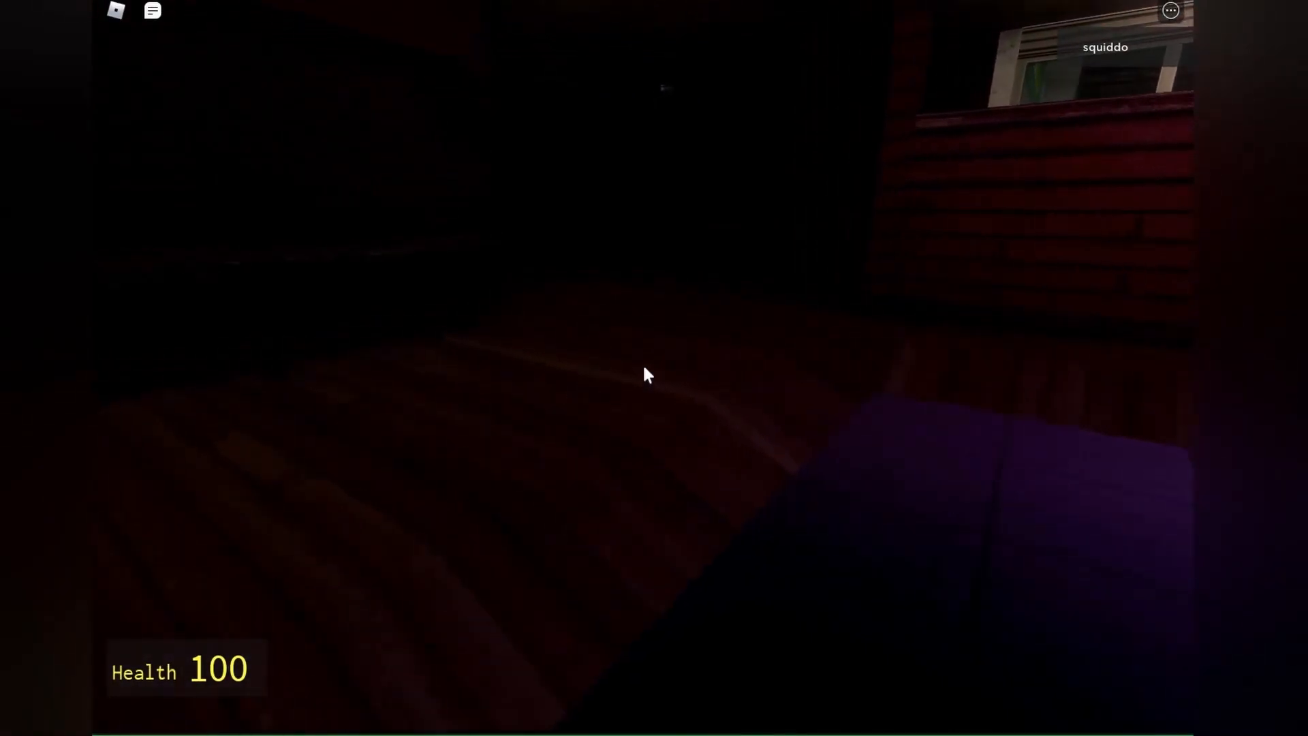
key("w")
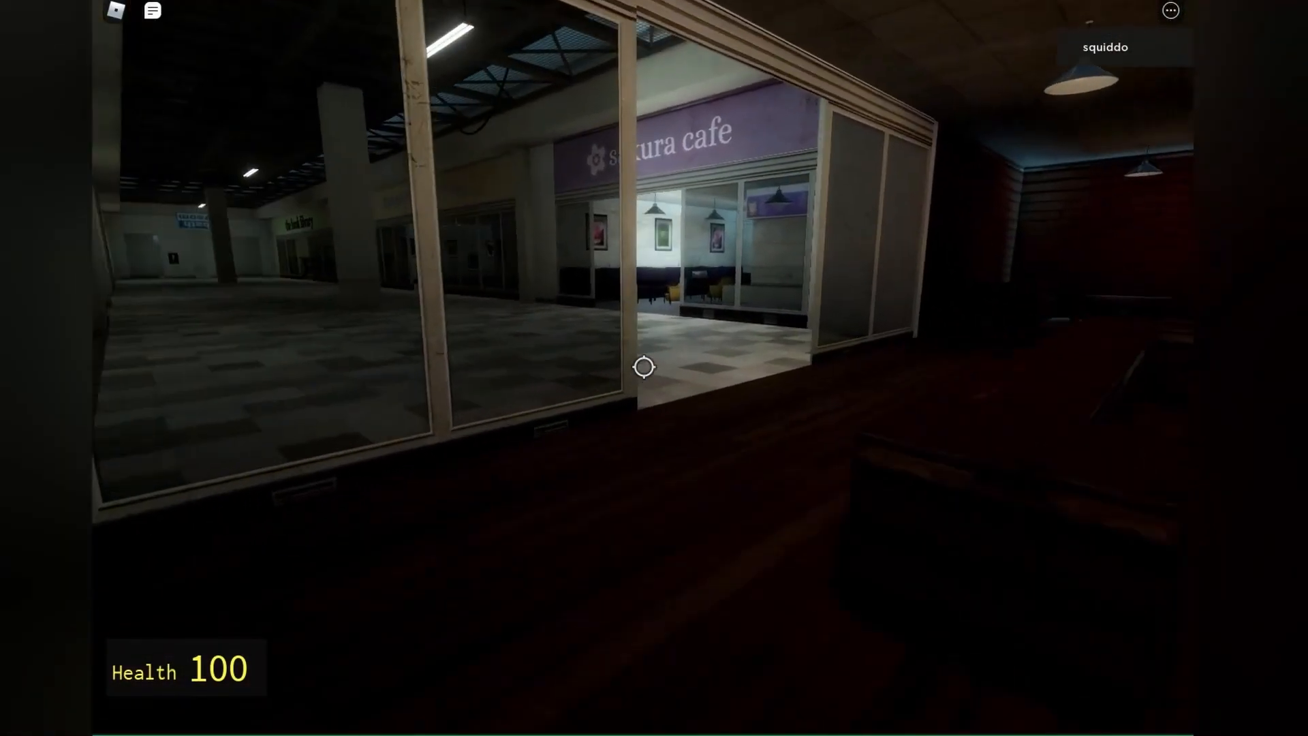
key("w")
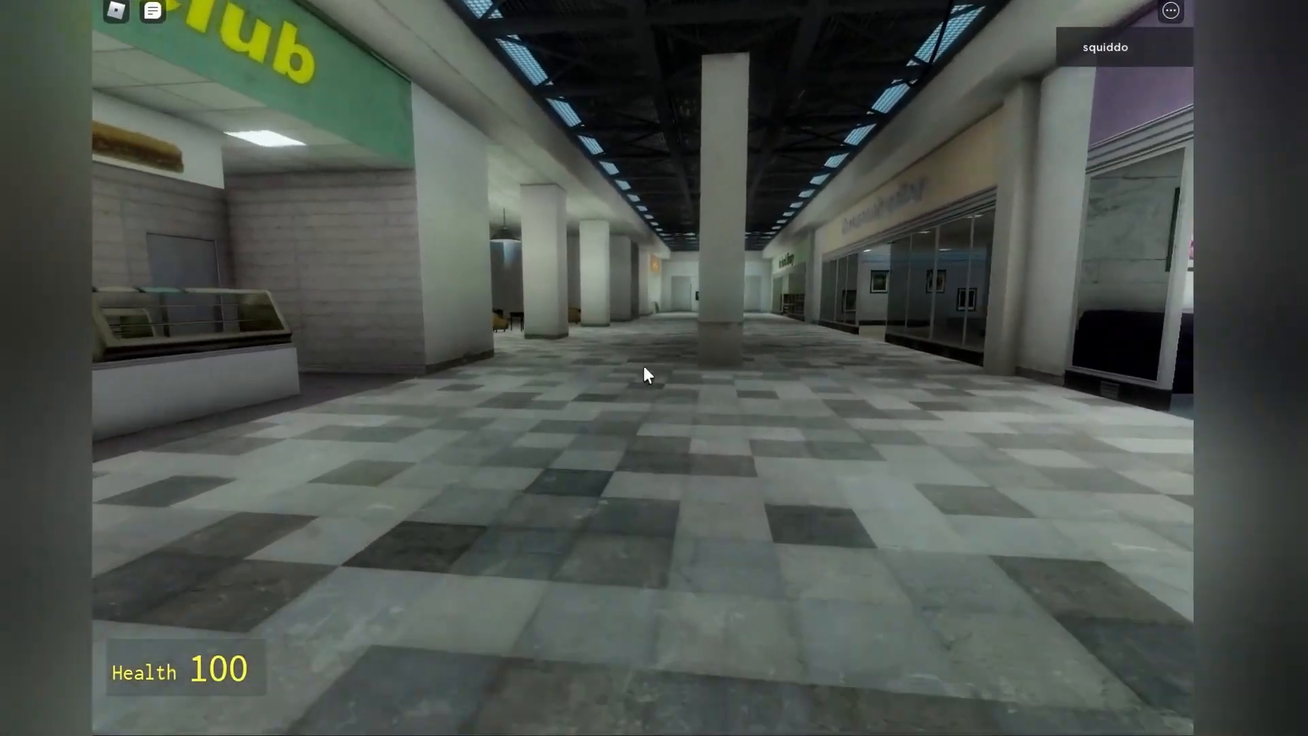
key("w")
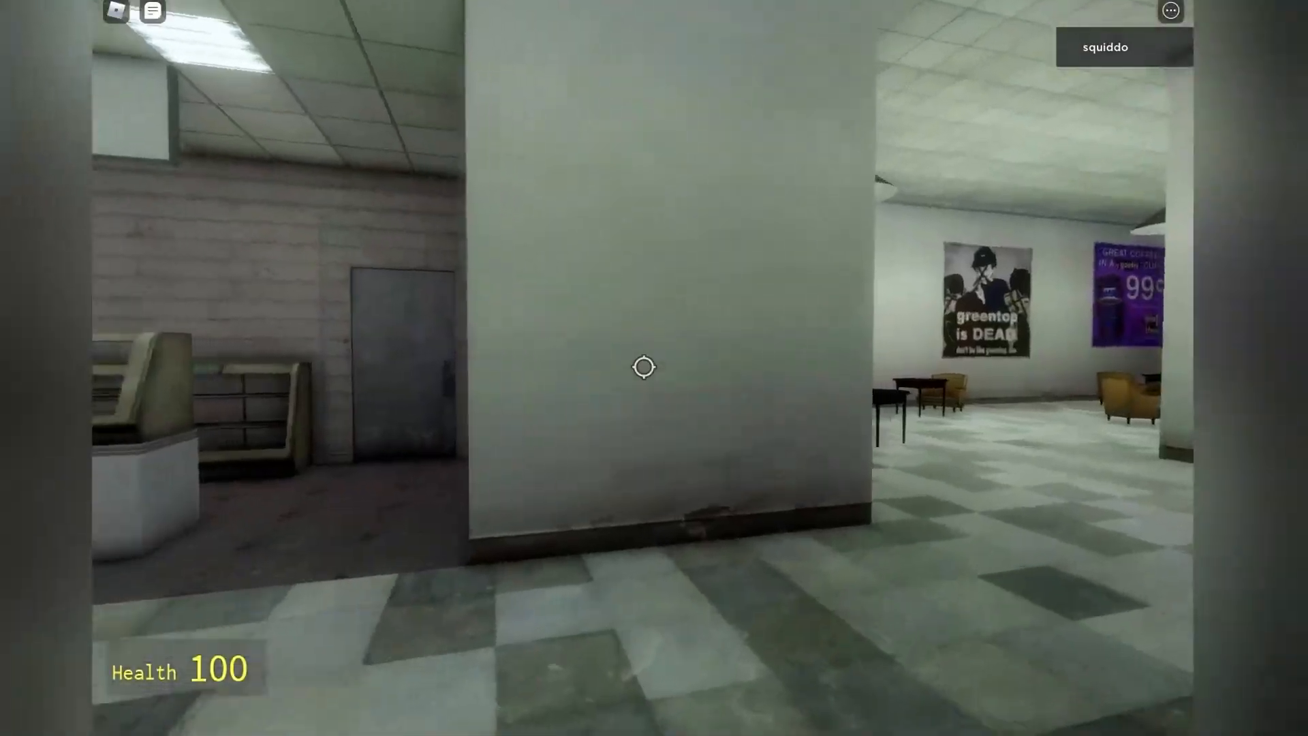
key("w")
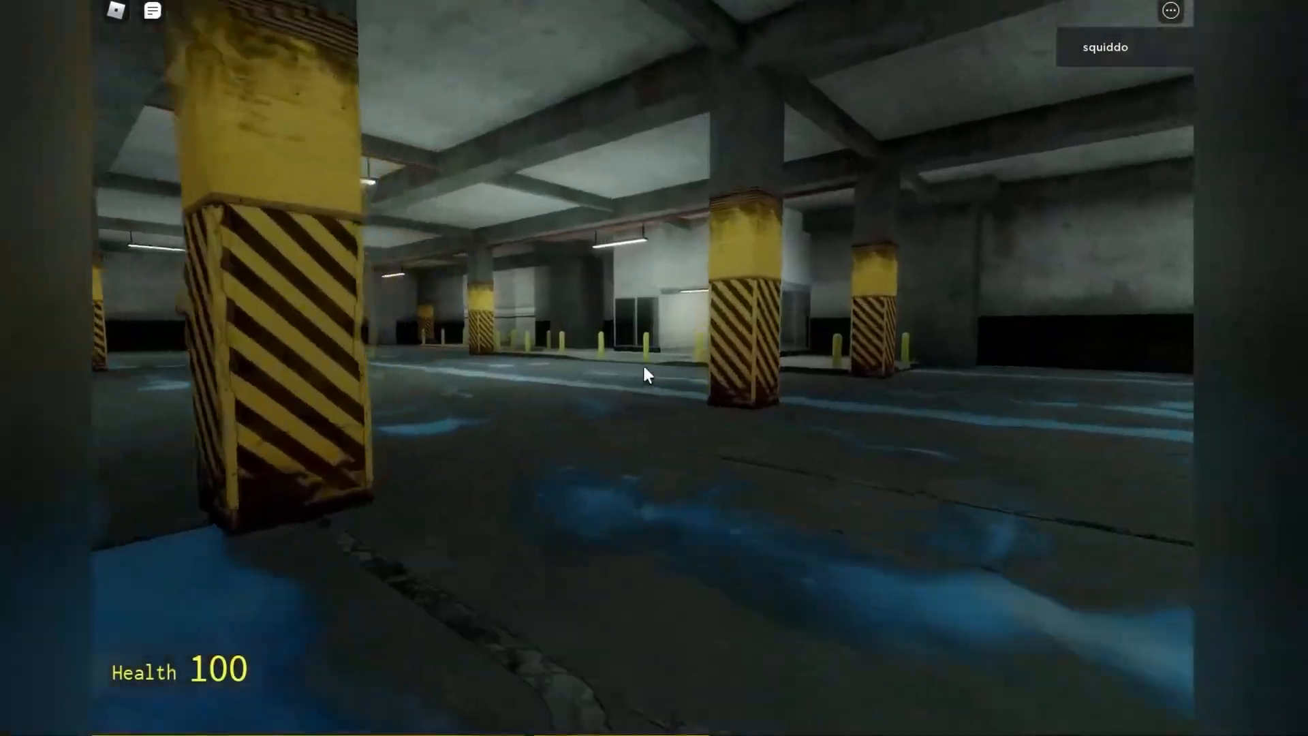
key("w")
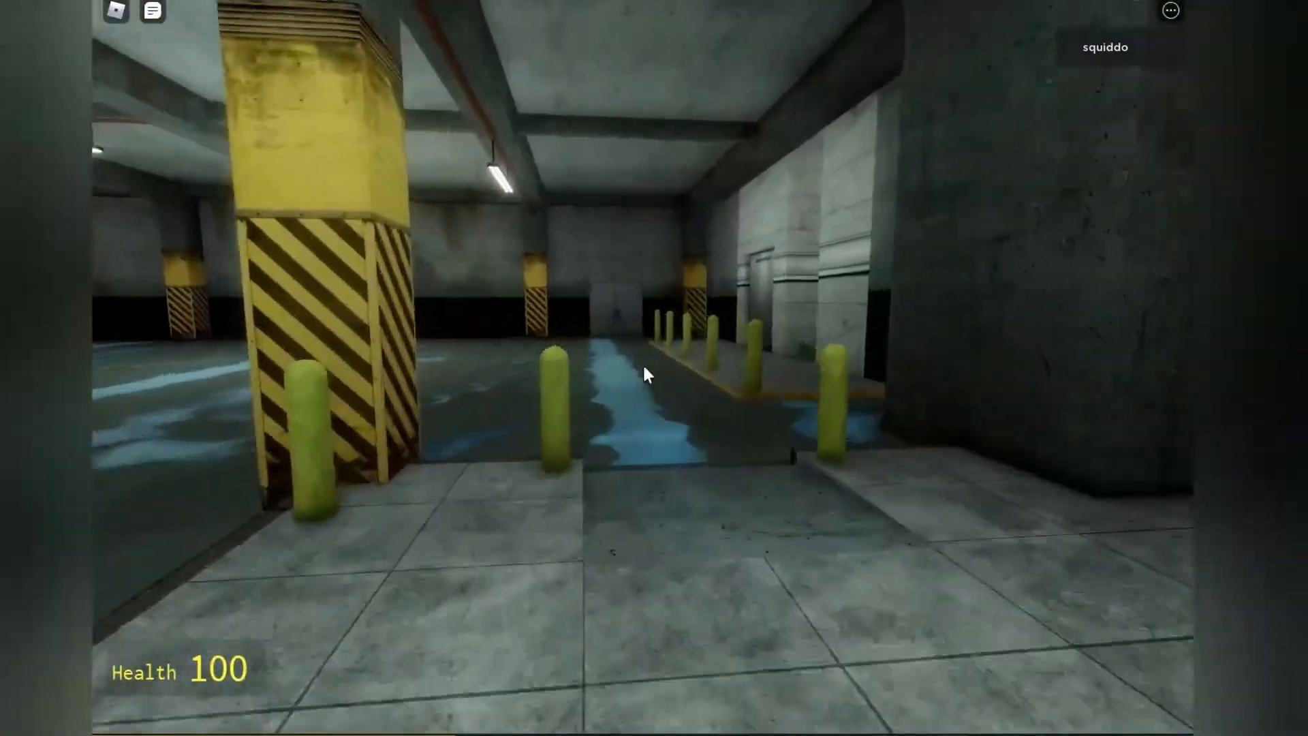
key("w")
key("w")
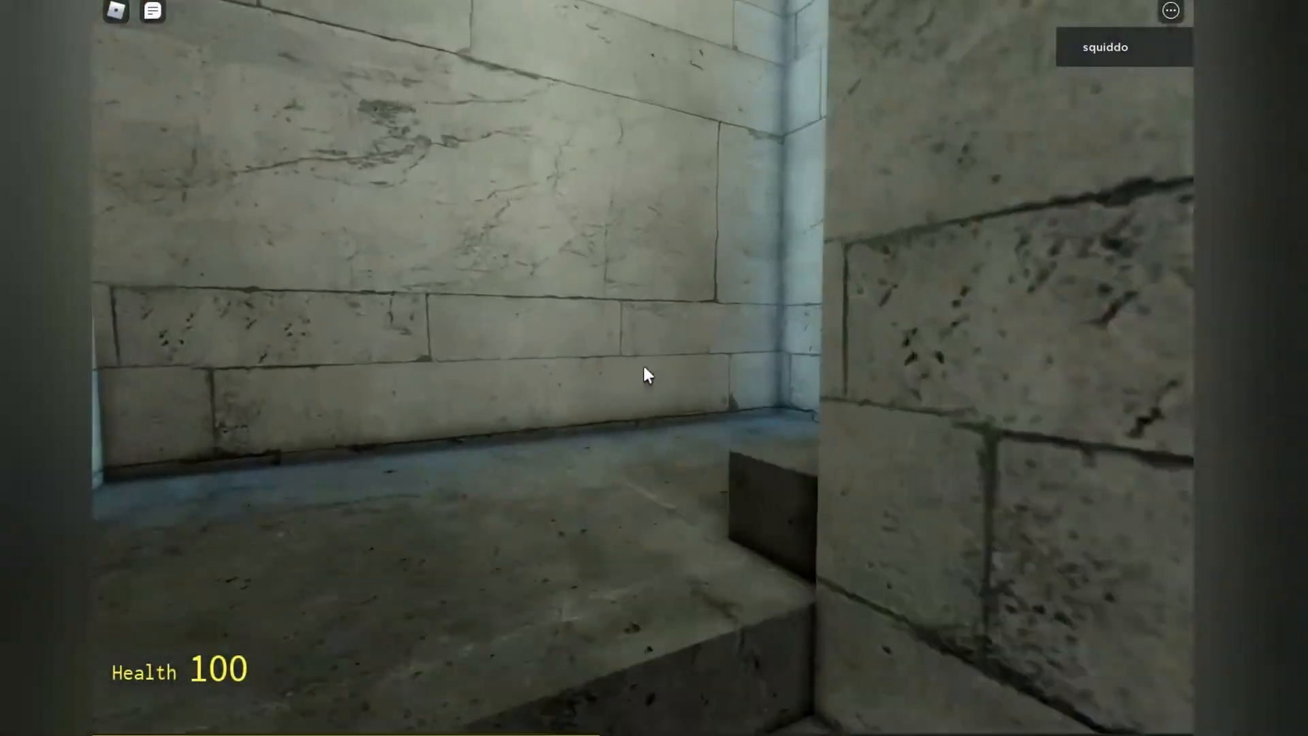
key("w")
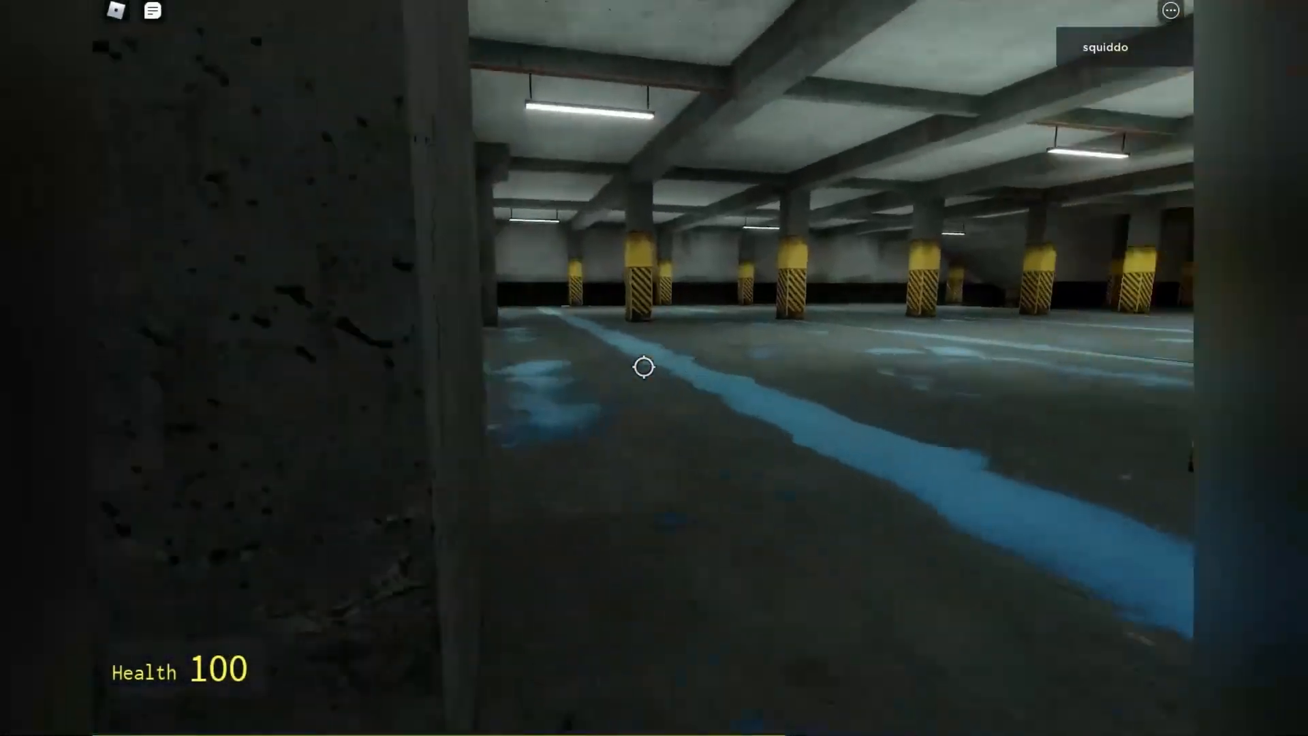
key("w")
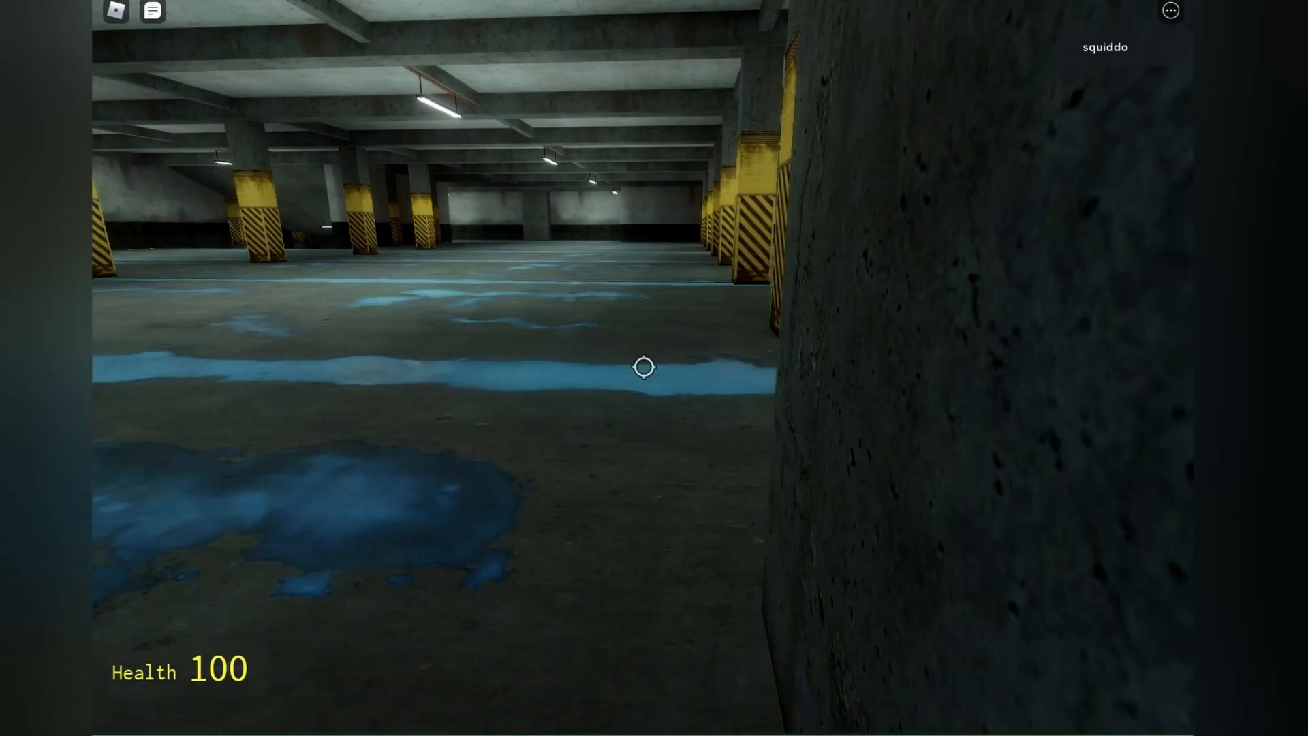
key("a")
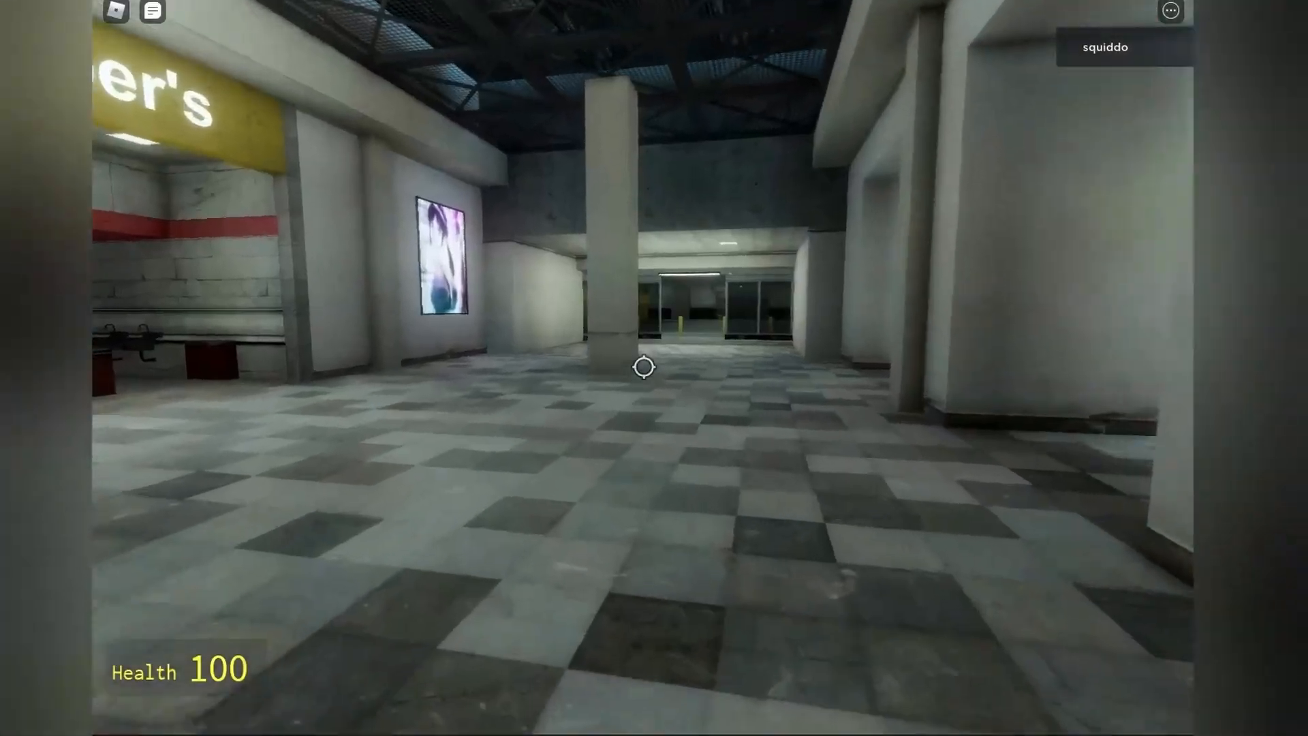
key("w")
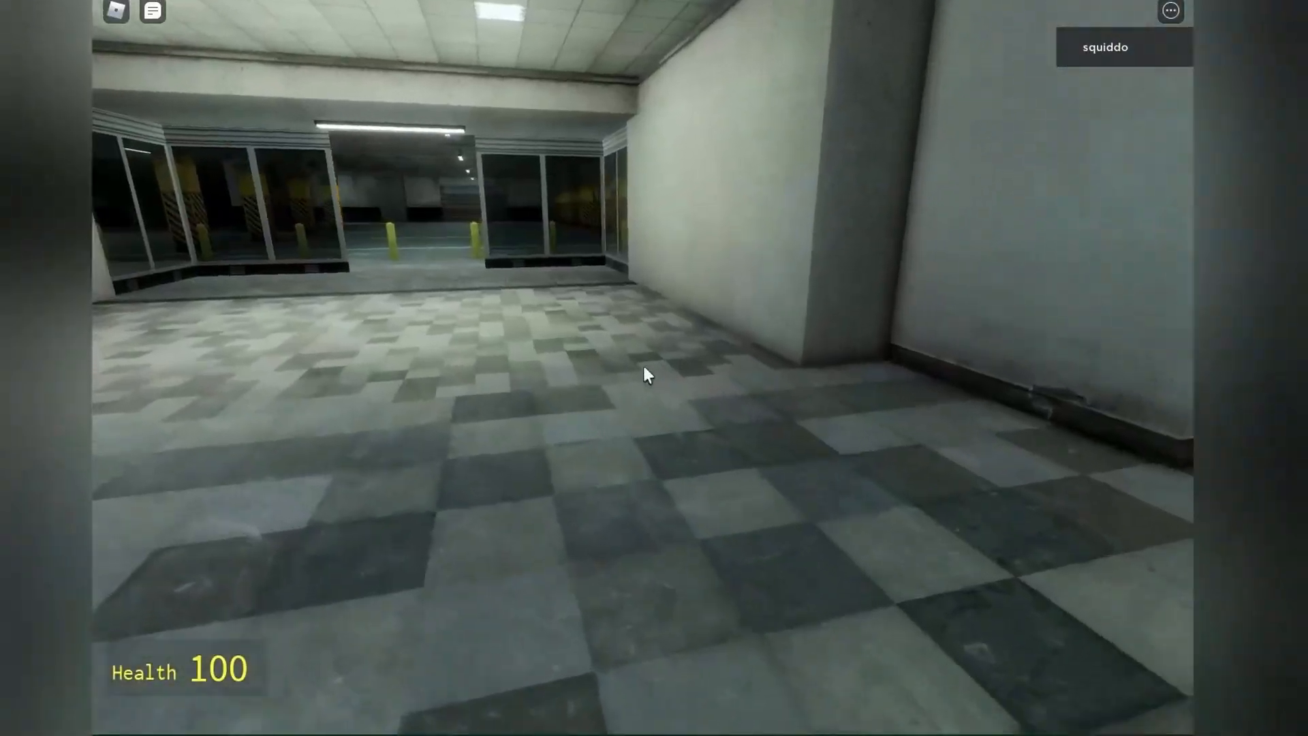
key("w")
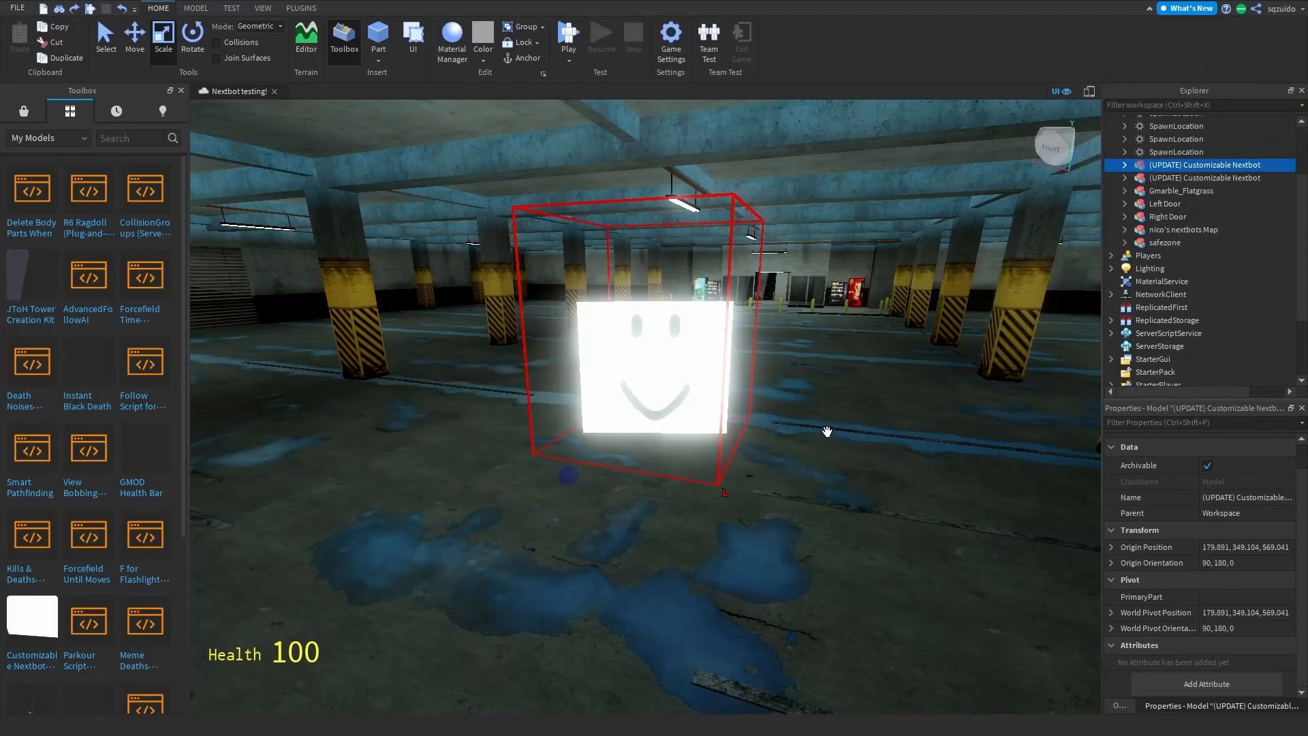
Expand the first customizable nextbot model and open the Texture value of its Image beam for editing.
mouse_move(67, 644)
left_click_drag(75, 666, 1265, 299)
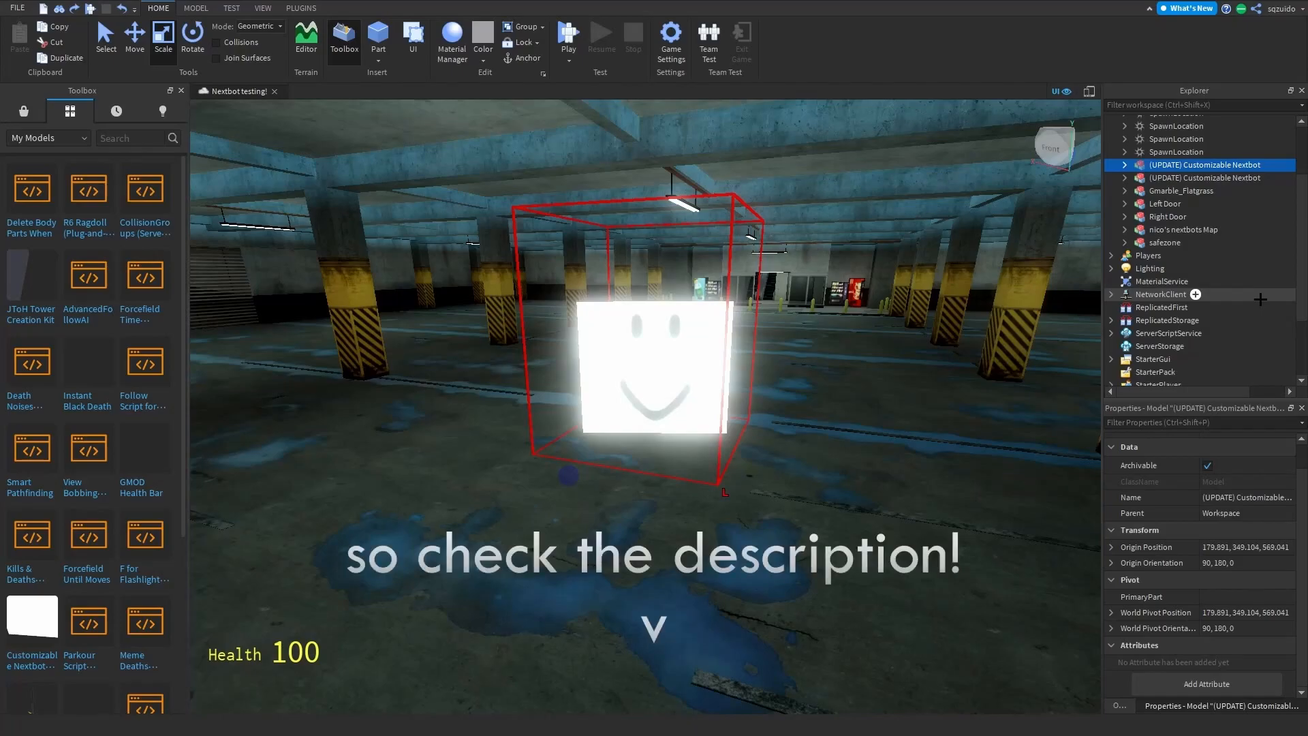
right_click_drag(629, 330, 683, 344)
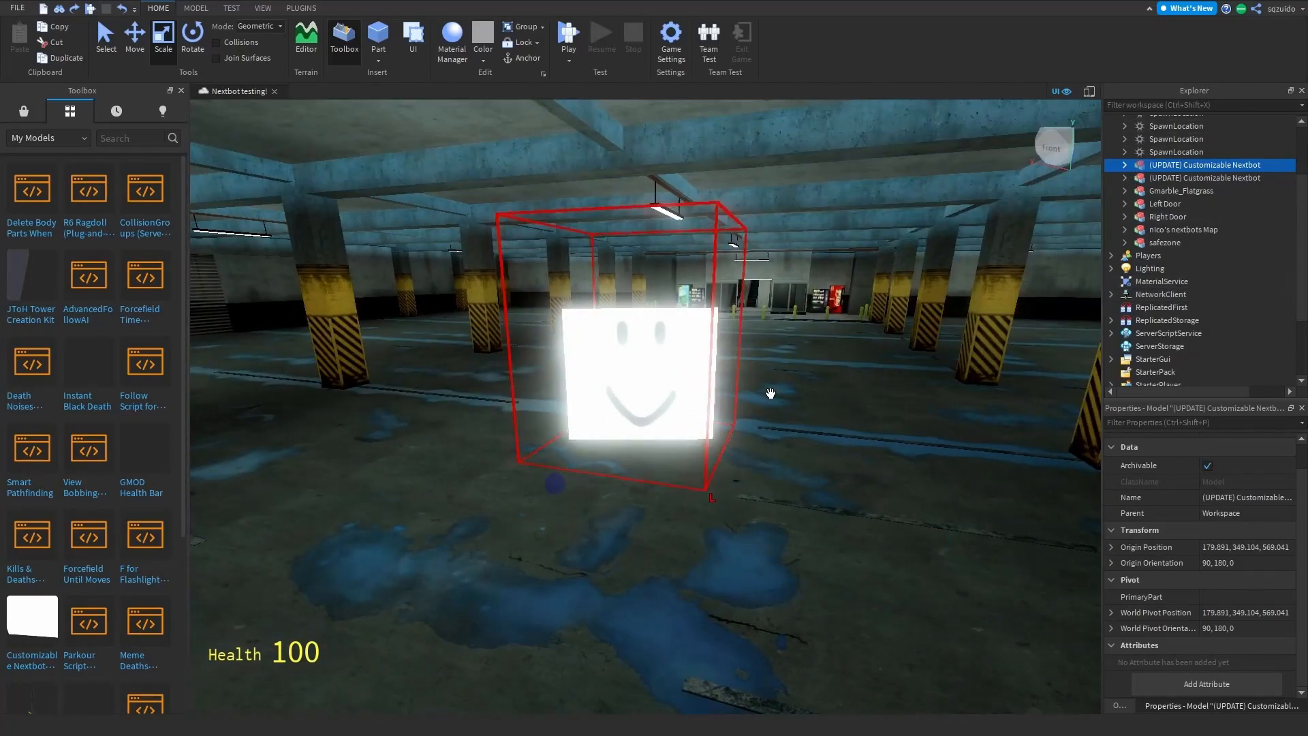
left_click(1124, 164)
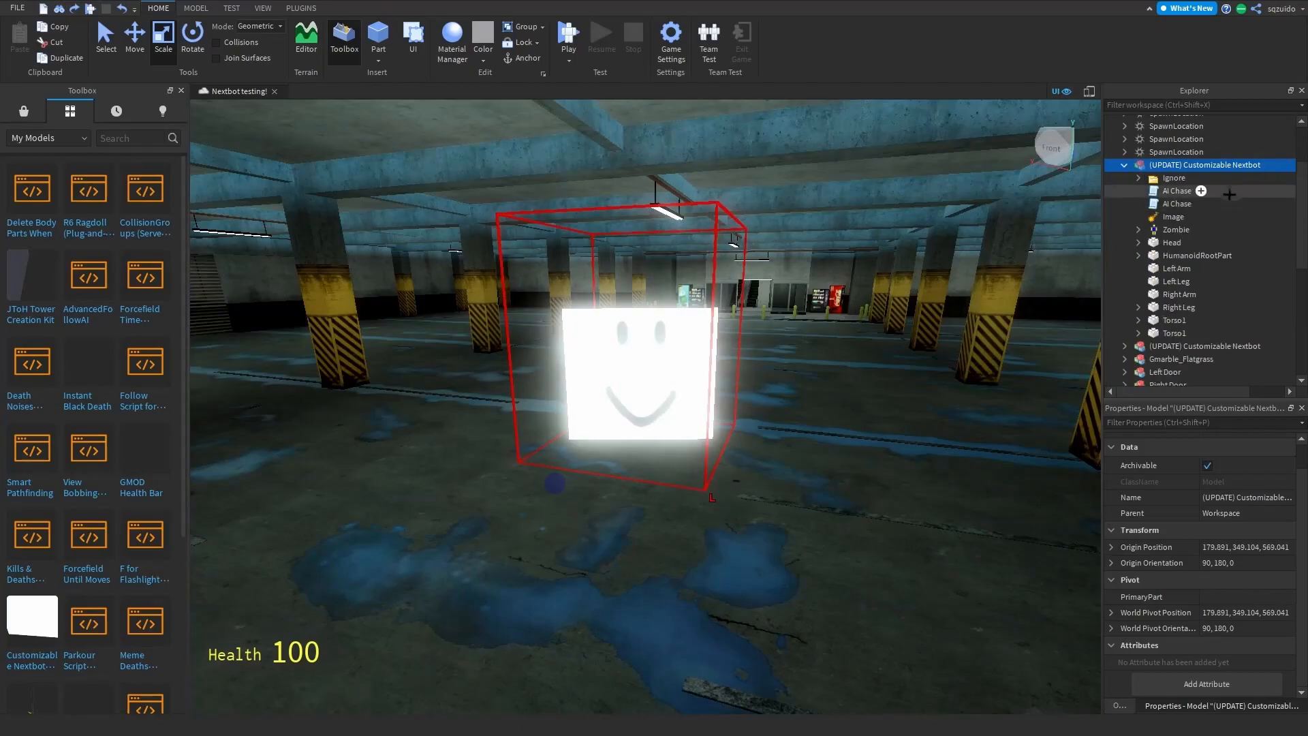
left_click(1171, 178)
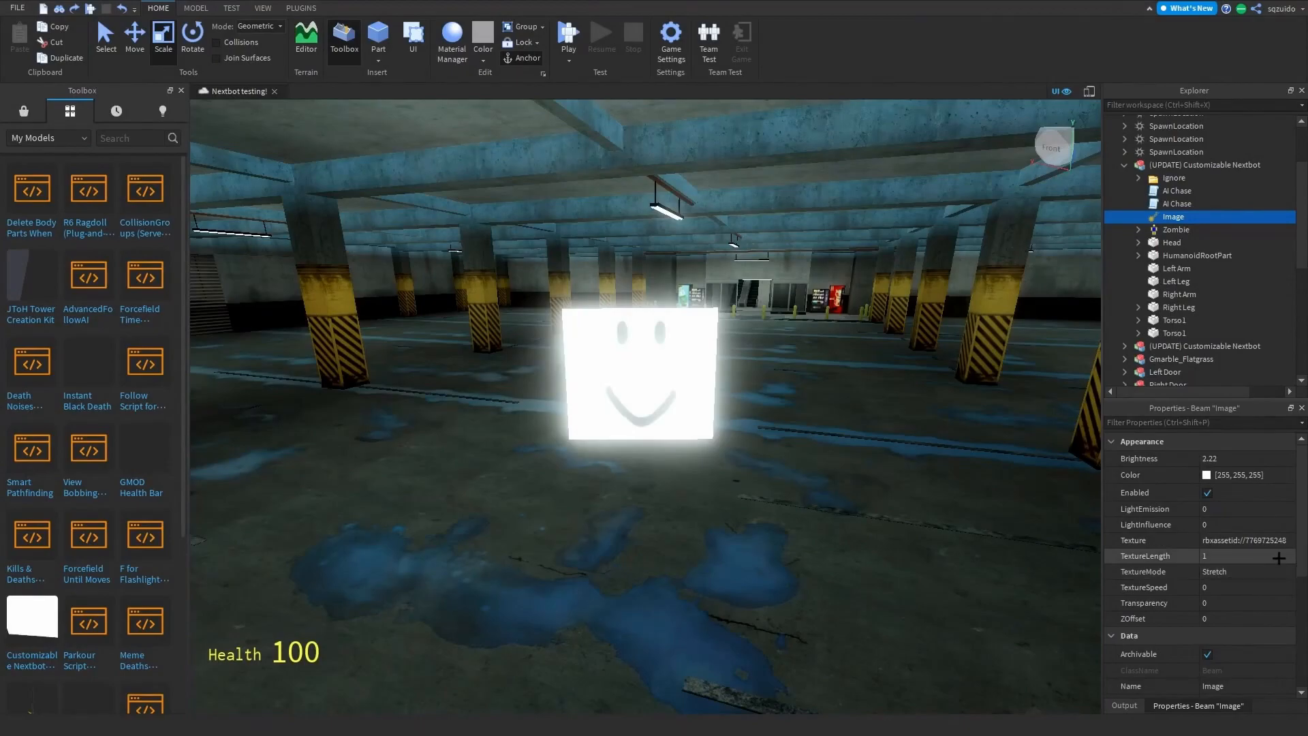
left_click(1189, 541)
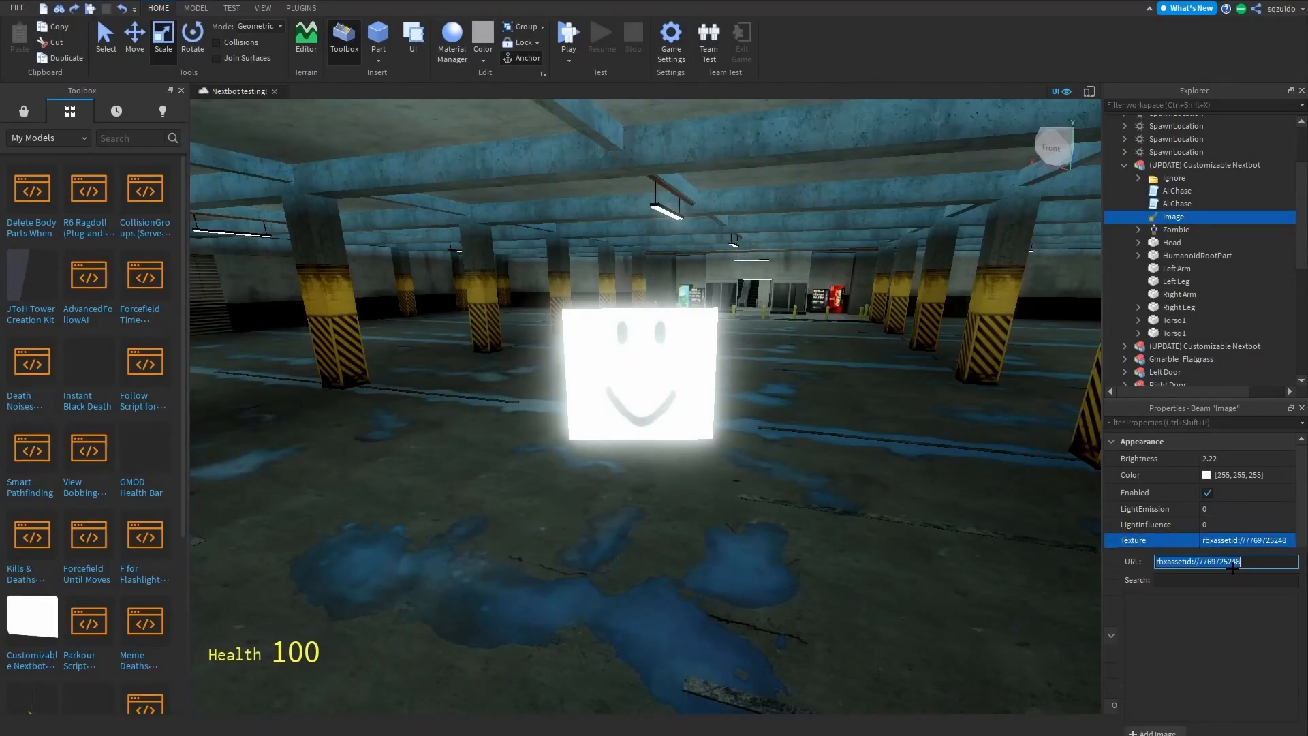
Browse the marketplace's Images category and copy the asset ID of the sonrisa face image.
left_click(23, 111)
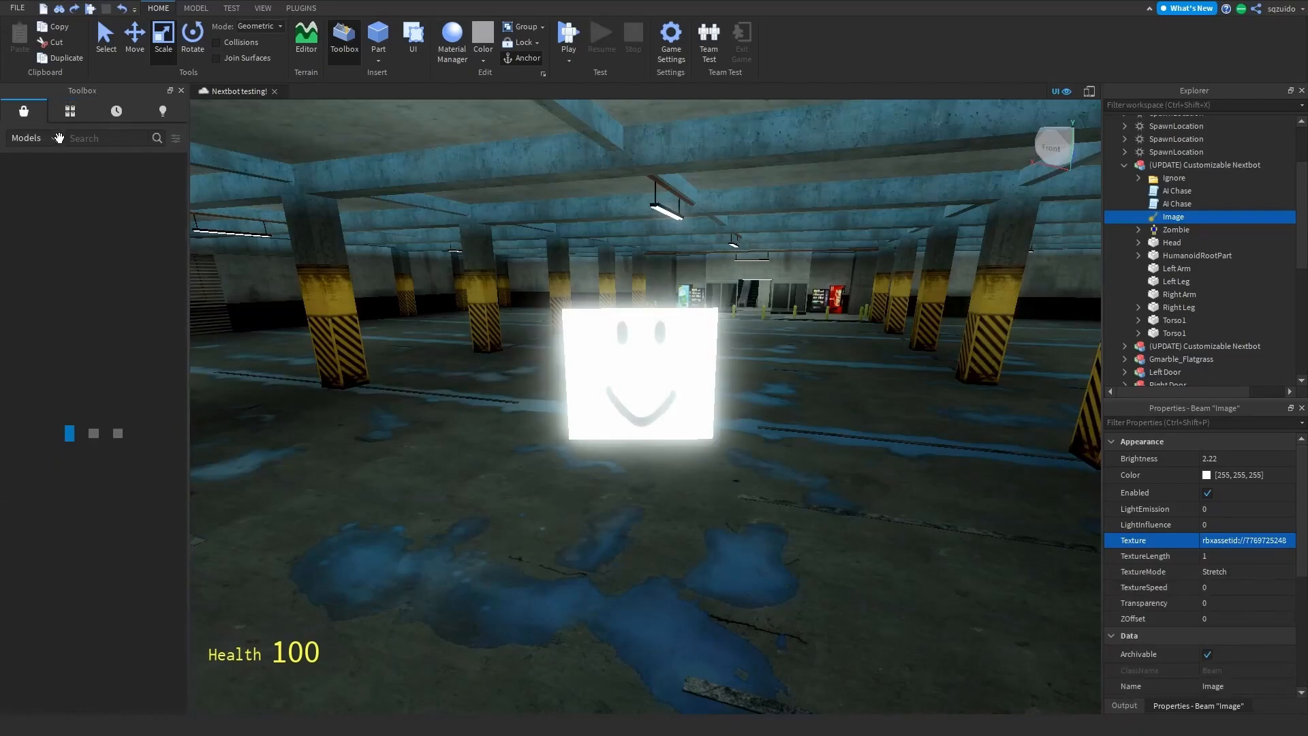
left_click(31, 137)
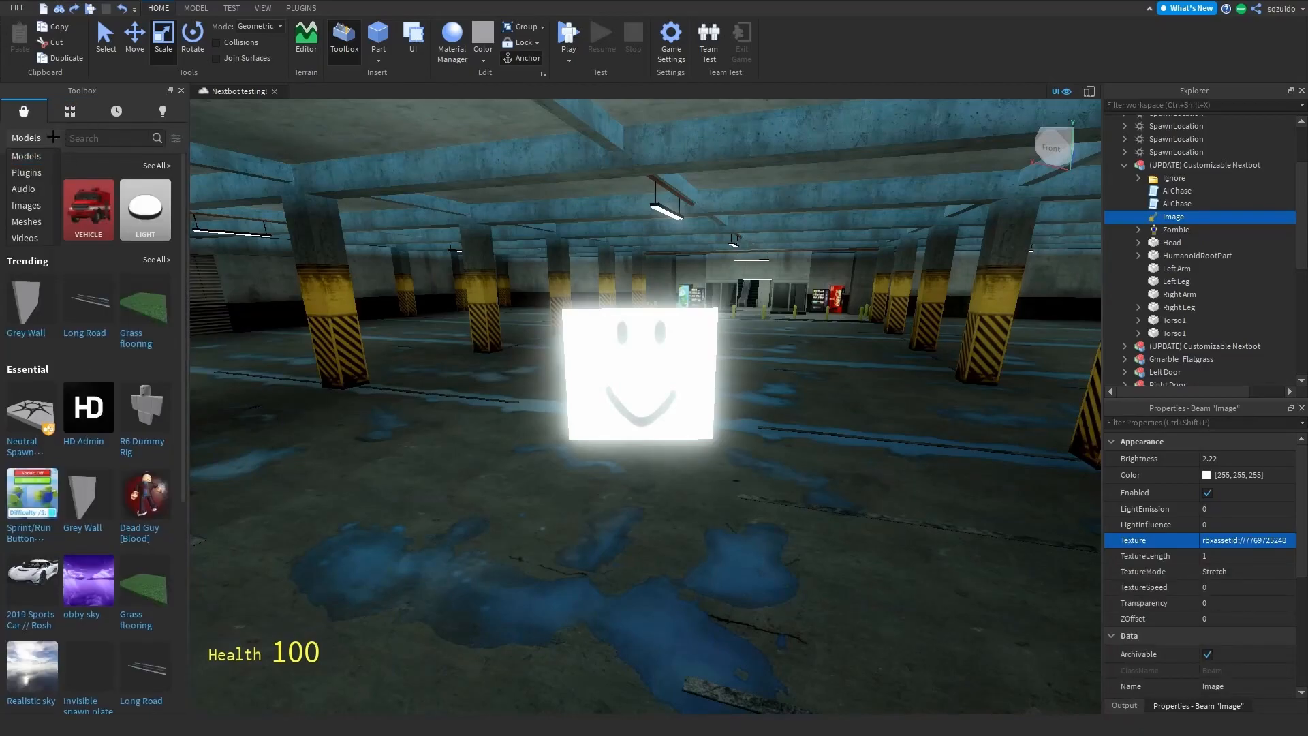
left_click(26, 205)
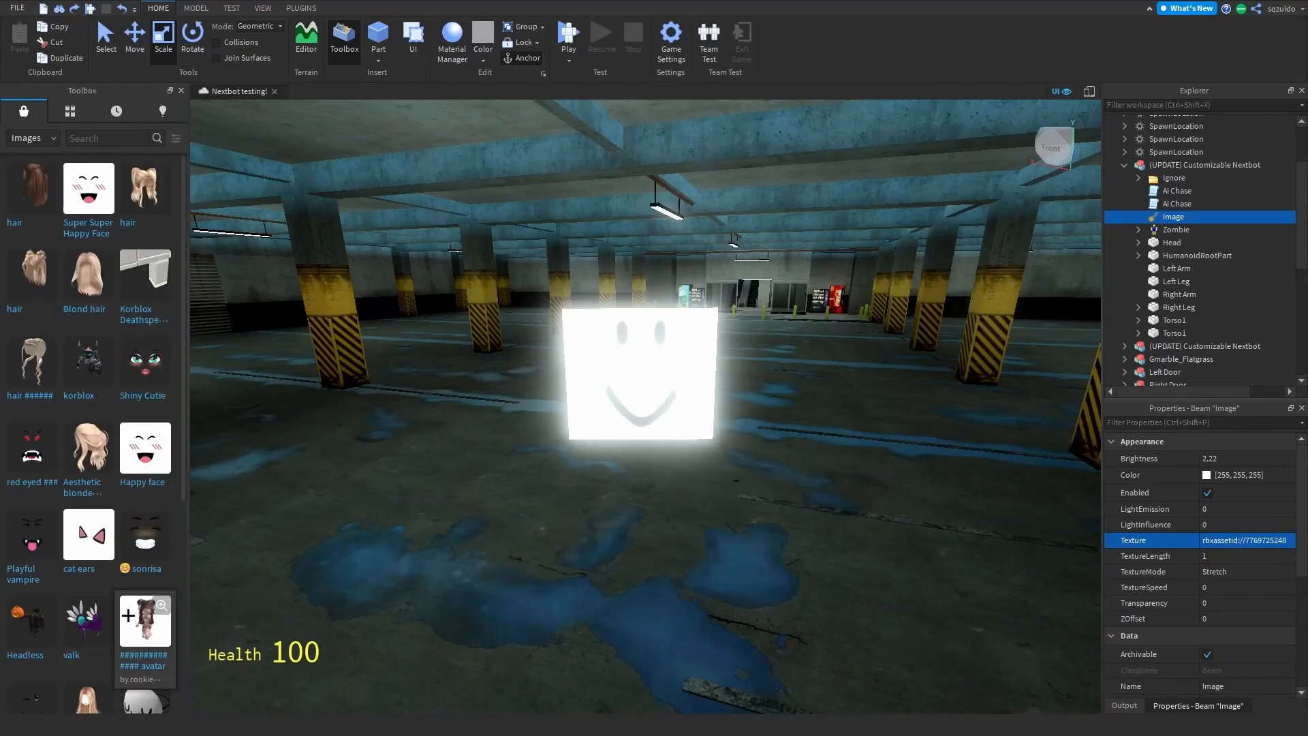
right_click(151, 541)
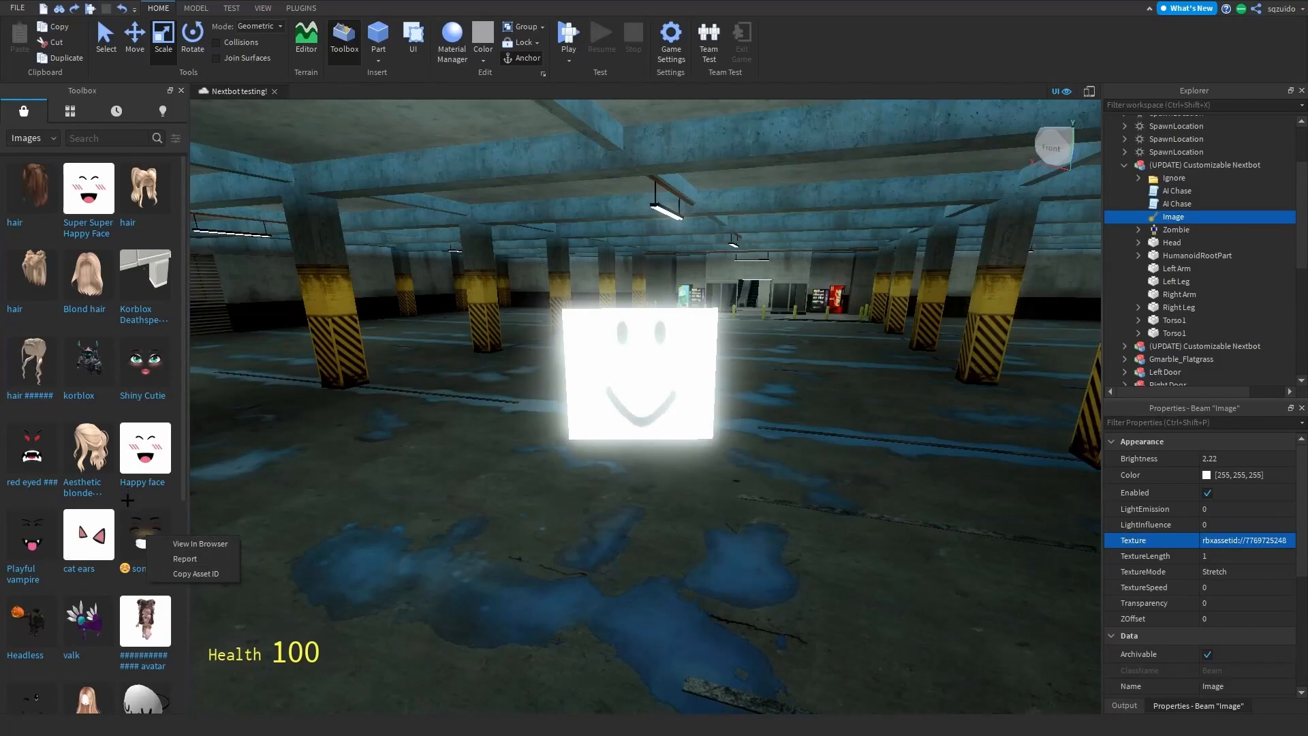
left_click(195, 574)
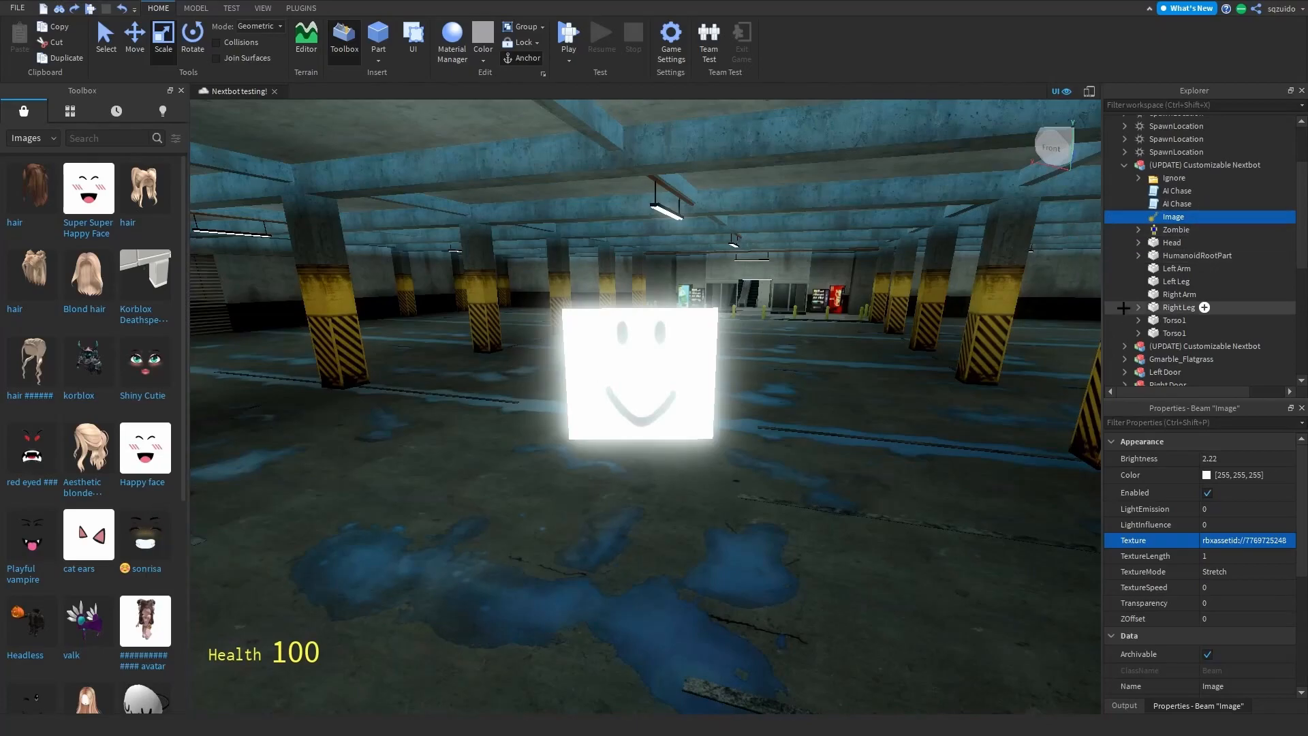
Select the asset ID number within the Image beam's Texture URL and leave the field.
left_click(1253, 539)
double_click(1226, 561)
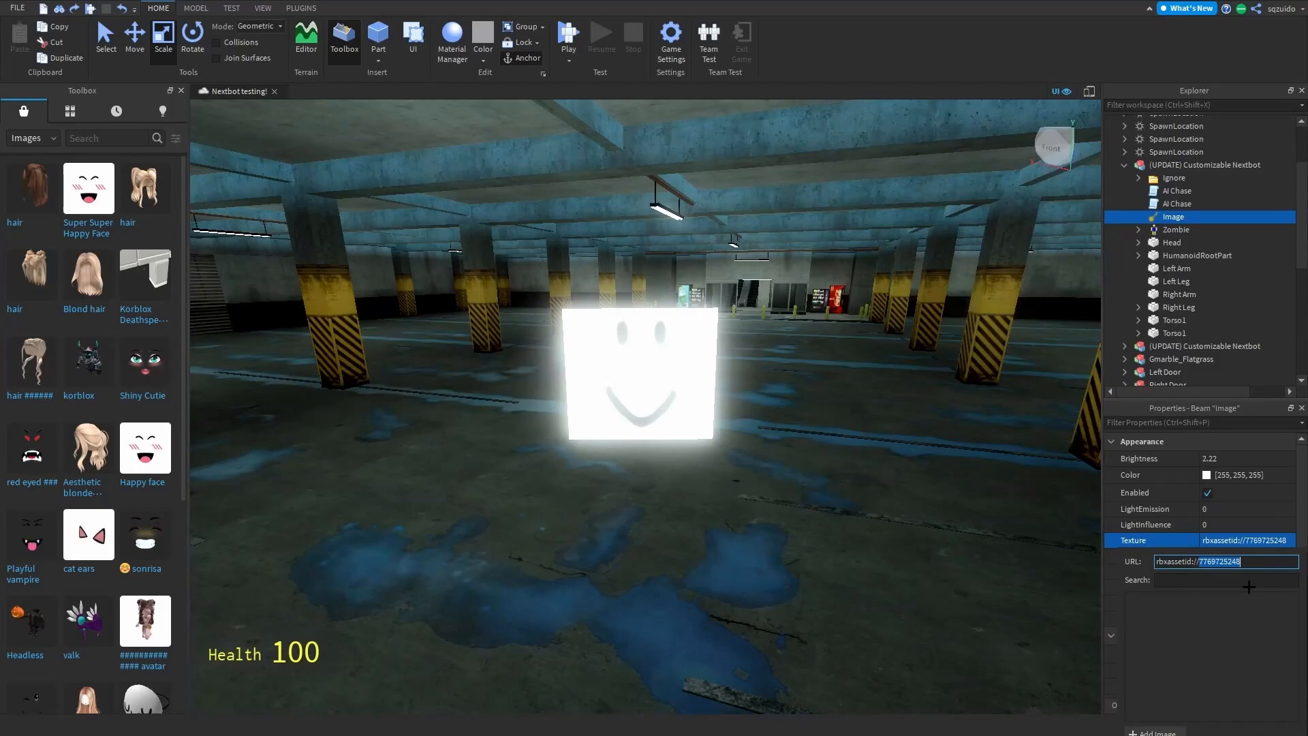
left_click(1235, 527)
Review the Image beam's Brightness, Transparency and TextureMode appearance properties.
left_click(1177, 459)
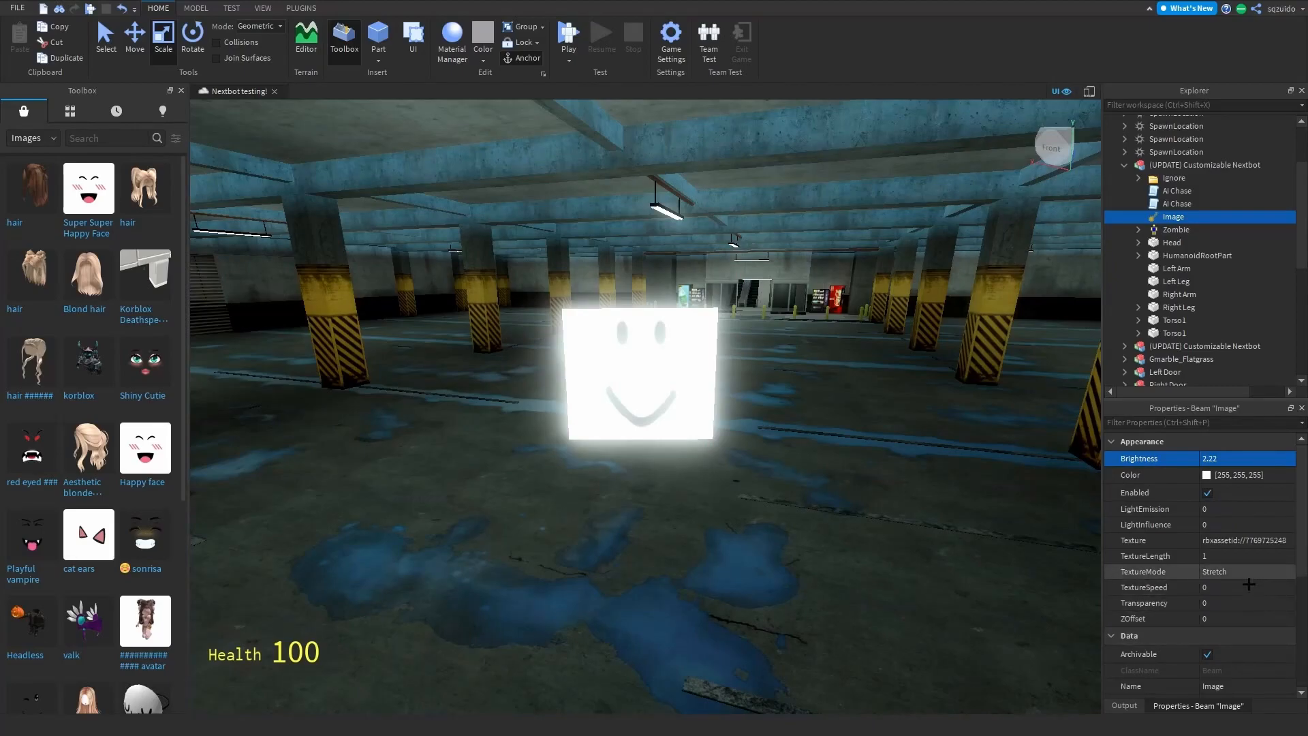
left_click(1246, 606)
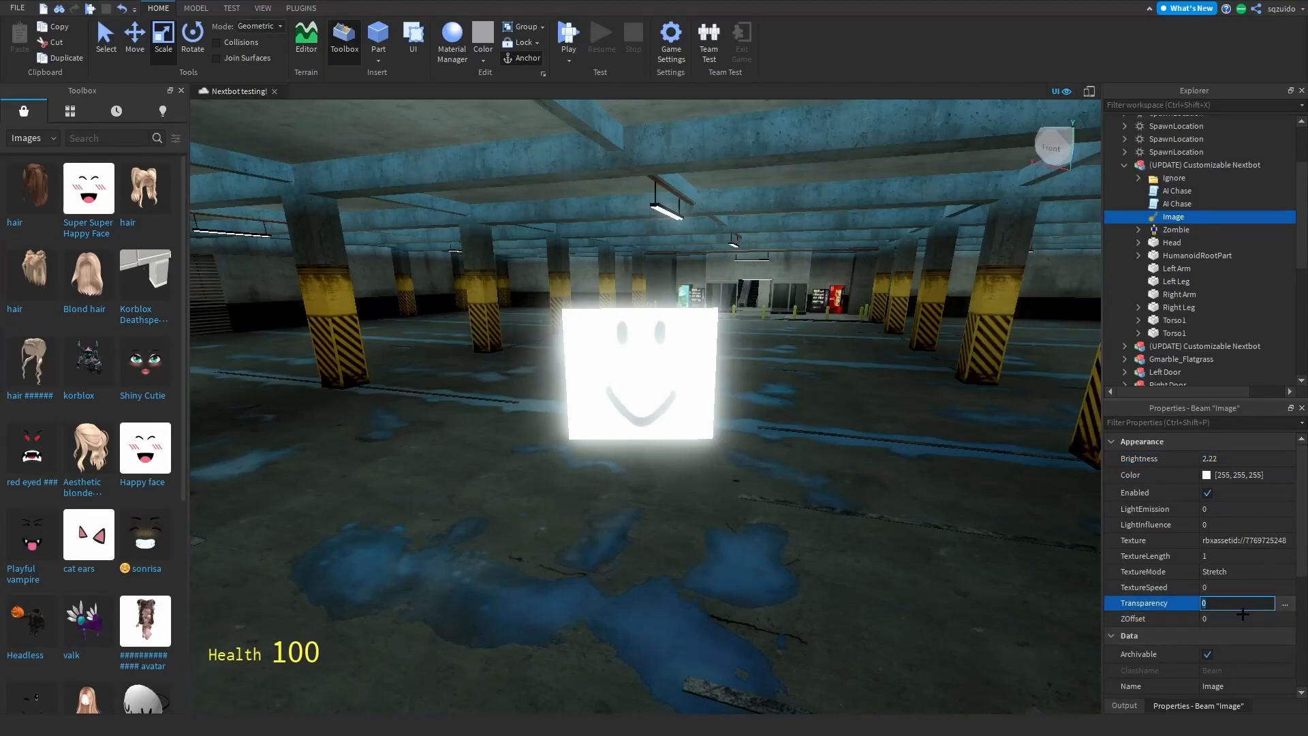
left_click(1239, 576)
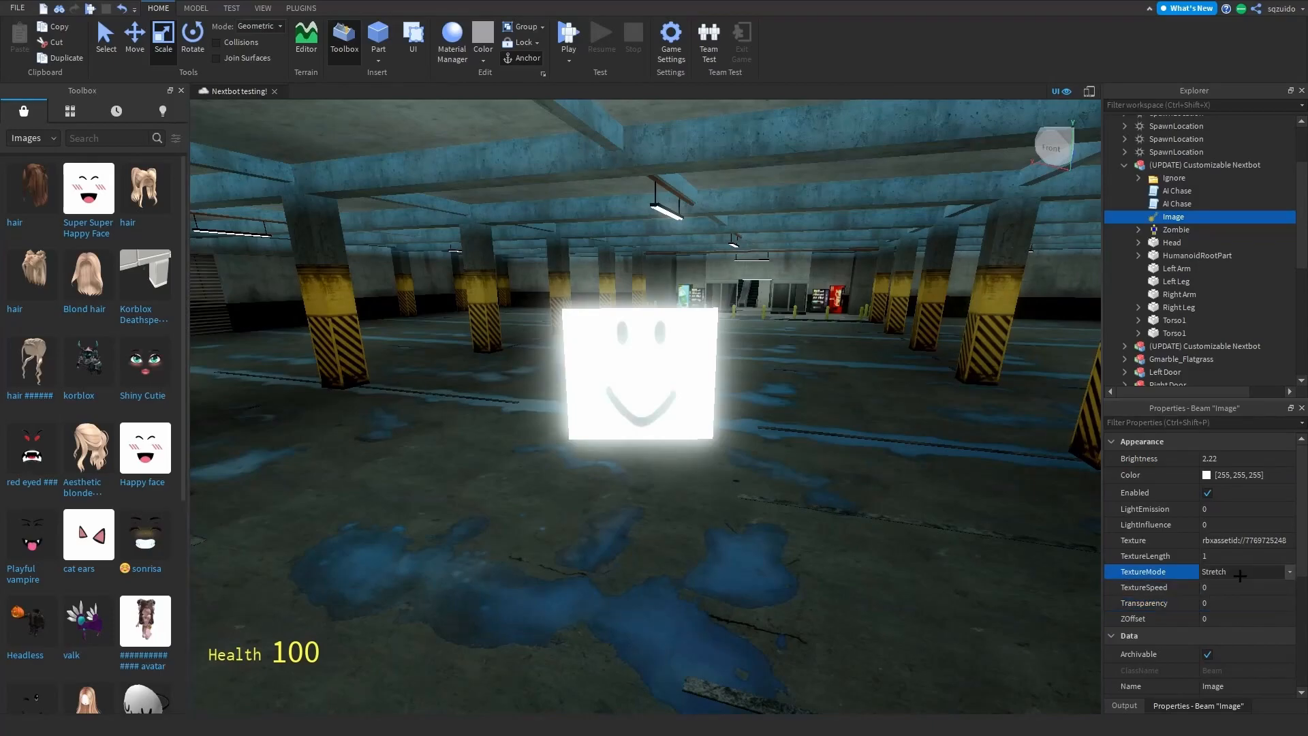
left_click(1237, 577)
left_click(1223, 603)
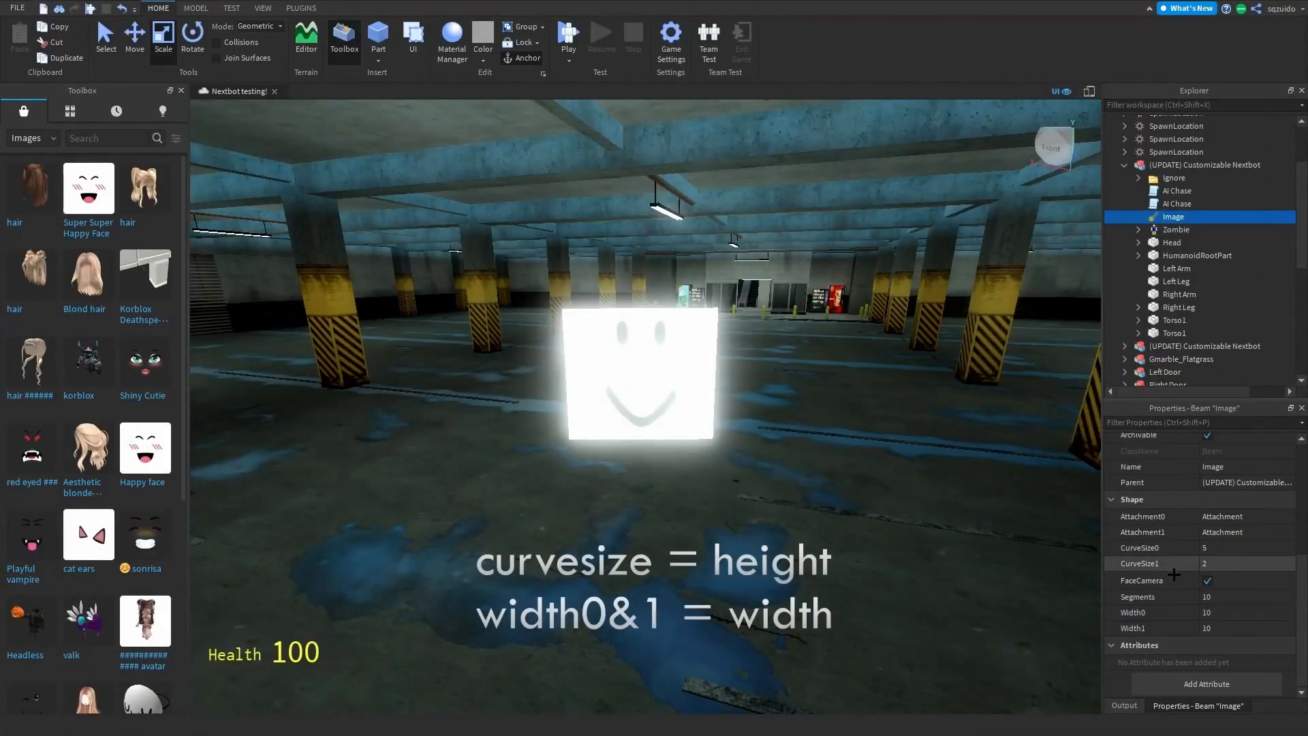
Try adjusting the Image beam's height through its CurveSize0 and CurveSize1 values.
left_click(1240, 548)
mouse_move(1285, 554)
left_mouse_down()
mouse_move(1261, 554)
mouse_move(1302, 559)
left_mouse_up()
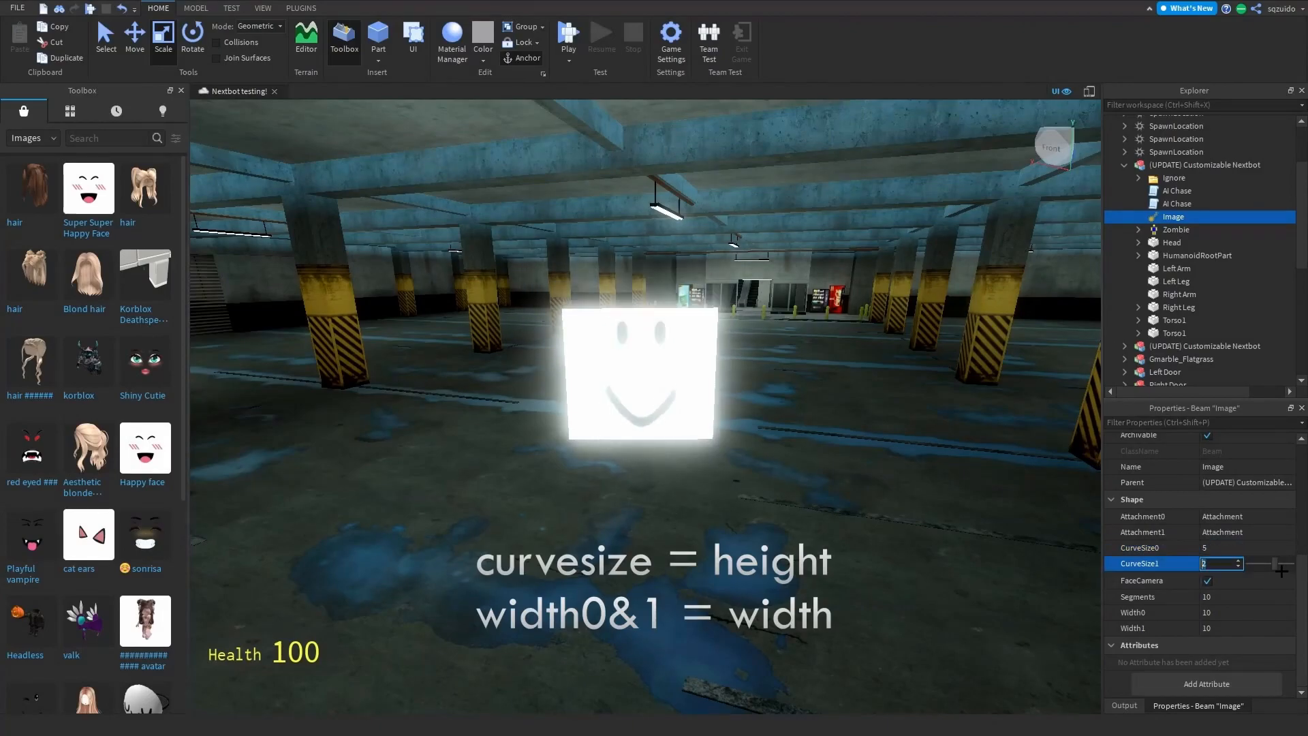
mouse_move(1280, 570)
left_mouse_down()
mouse_move(1302, 572)
mouse_move(1281, 577)
left_mouse_up()
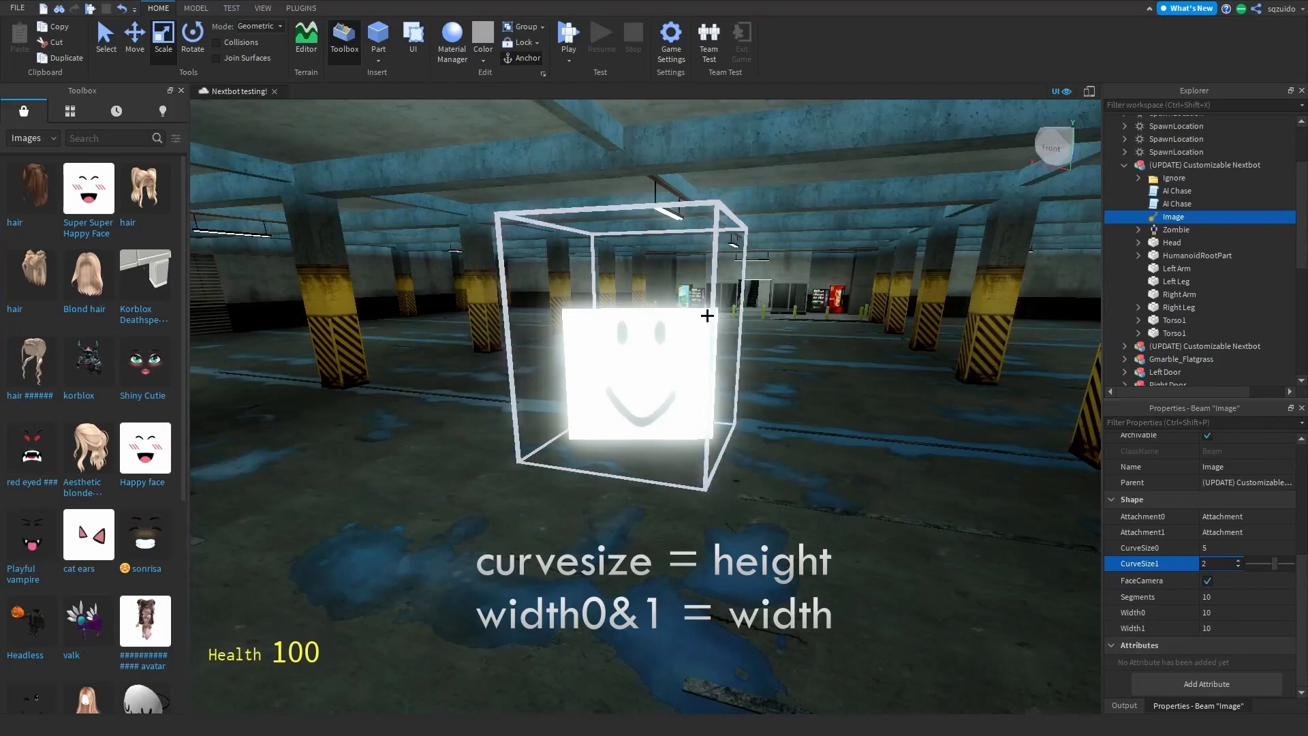
Try setting the Image beam's Width0 to 1 and undo the change.
left_click(1226, 613)
type("1")
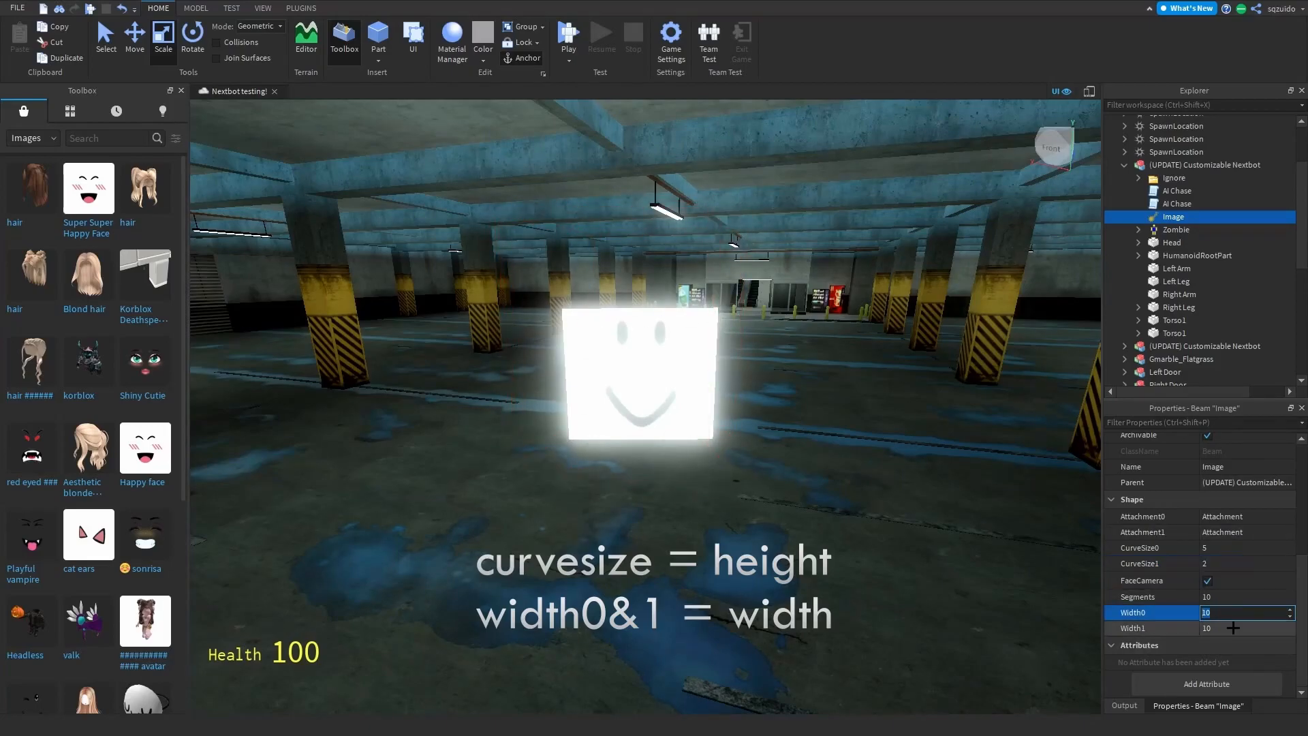
key("Return")
key("ctrl+z")
Review the game and jump settings of the nextbot's Zombie humanoid, and reselect the whole nextbot model in the scene.
left_click(1226, 229)
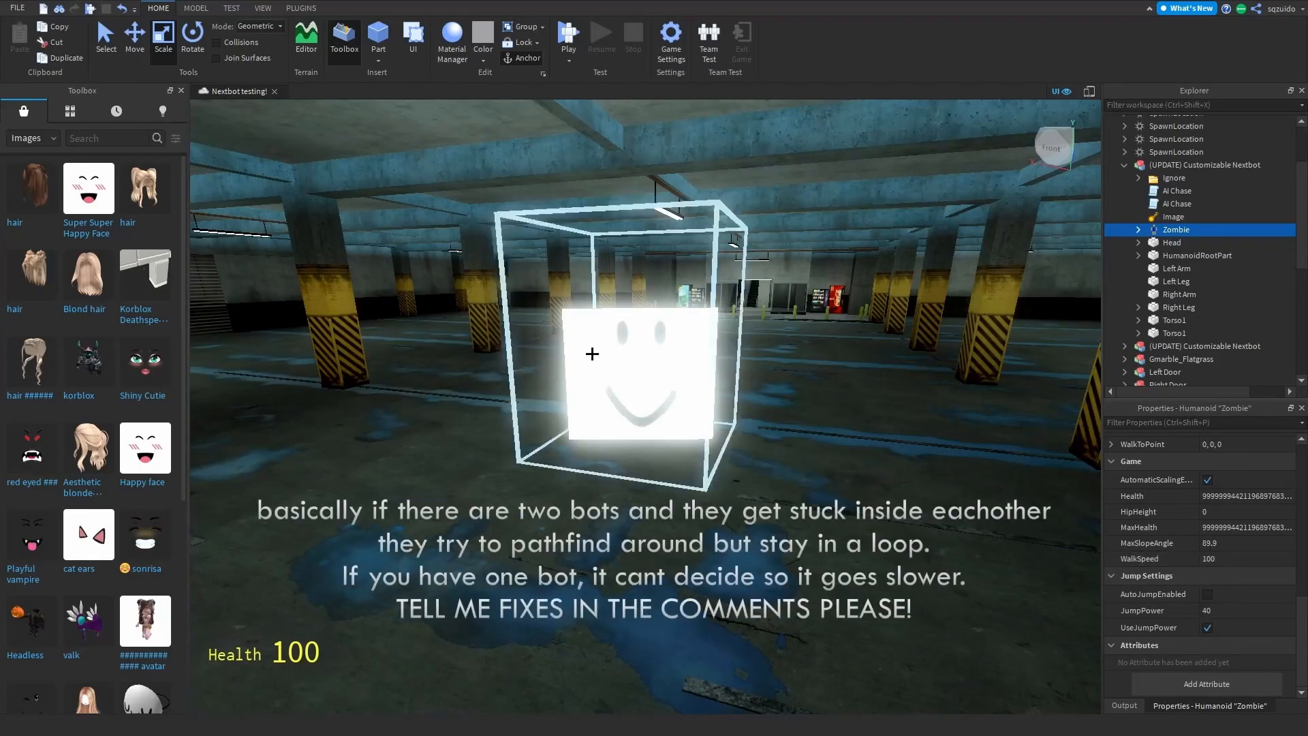
key("w")
right_click_drag(702, 402, 716, 395)
right_click_drag(738, 438, 722, 446)
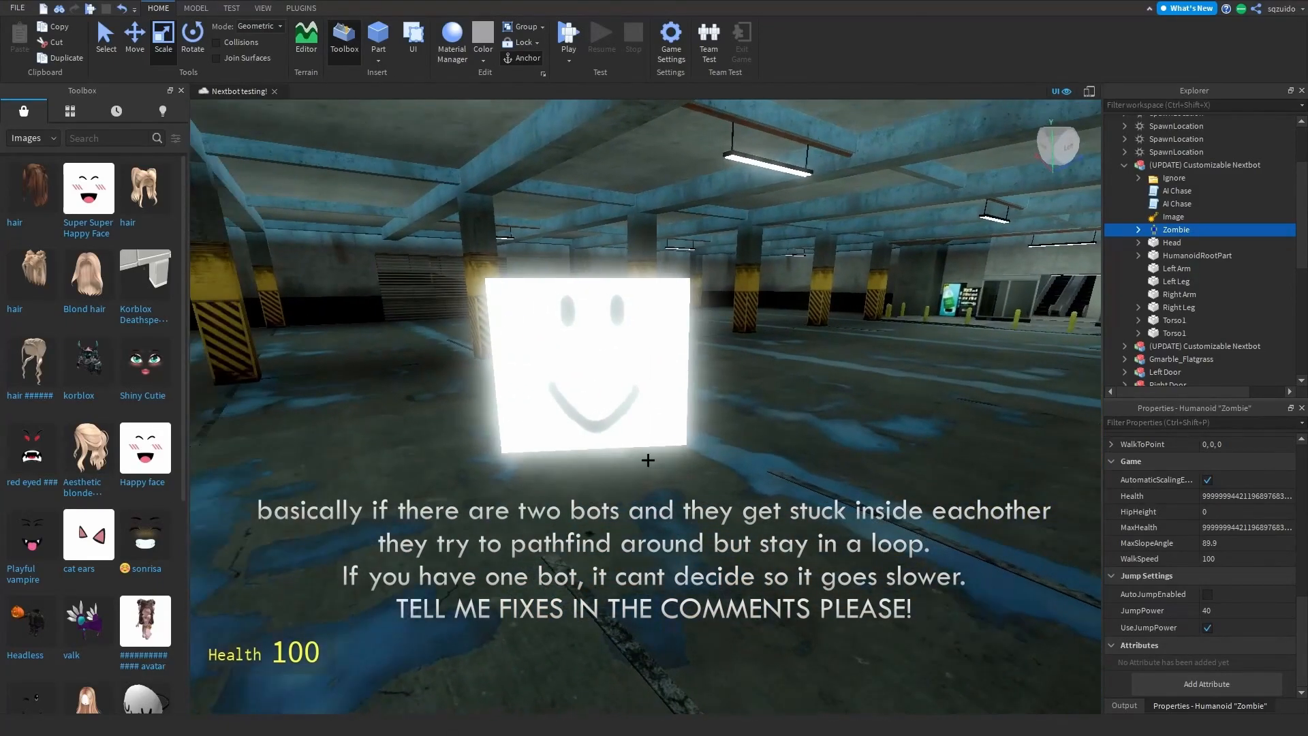
left_click(600, 337)
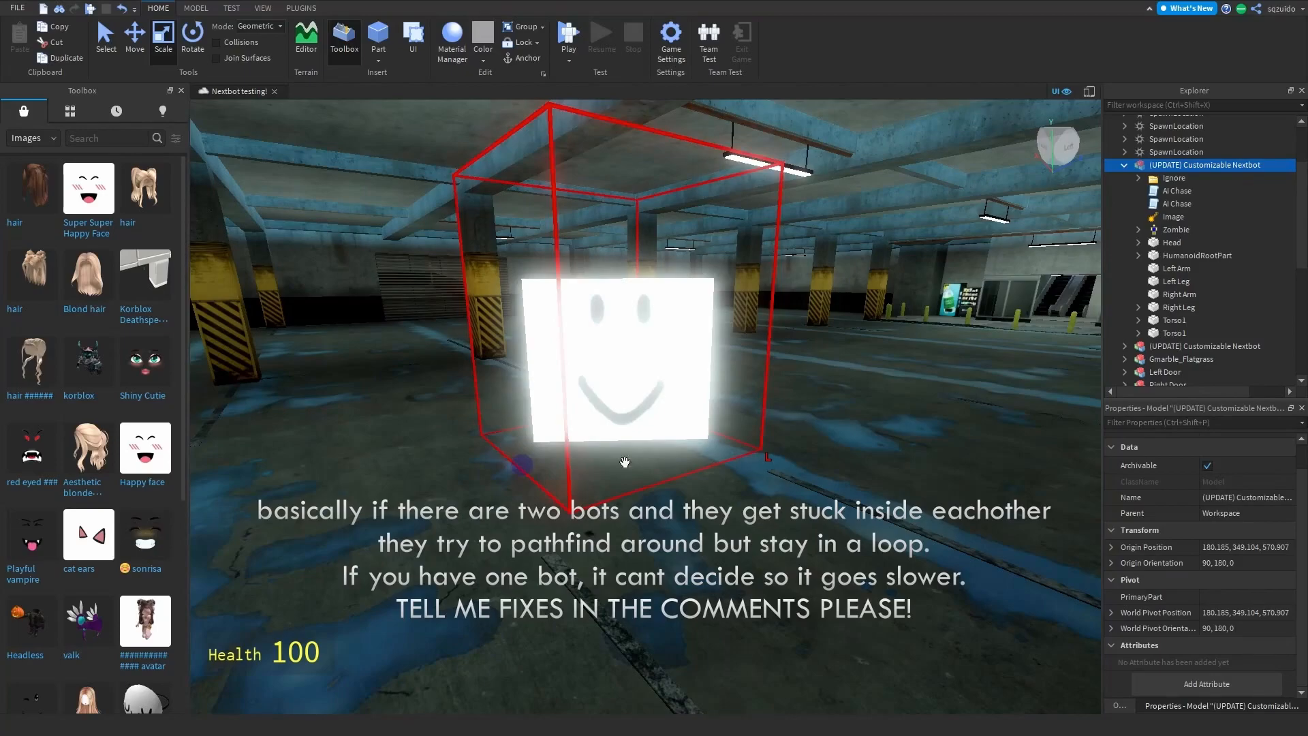
Look around the map from the parking garage past the escalators to the mall corridor.
key("d")
key("w")
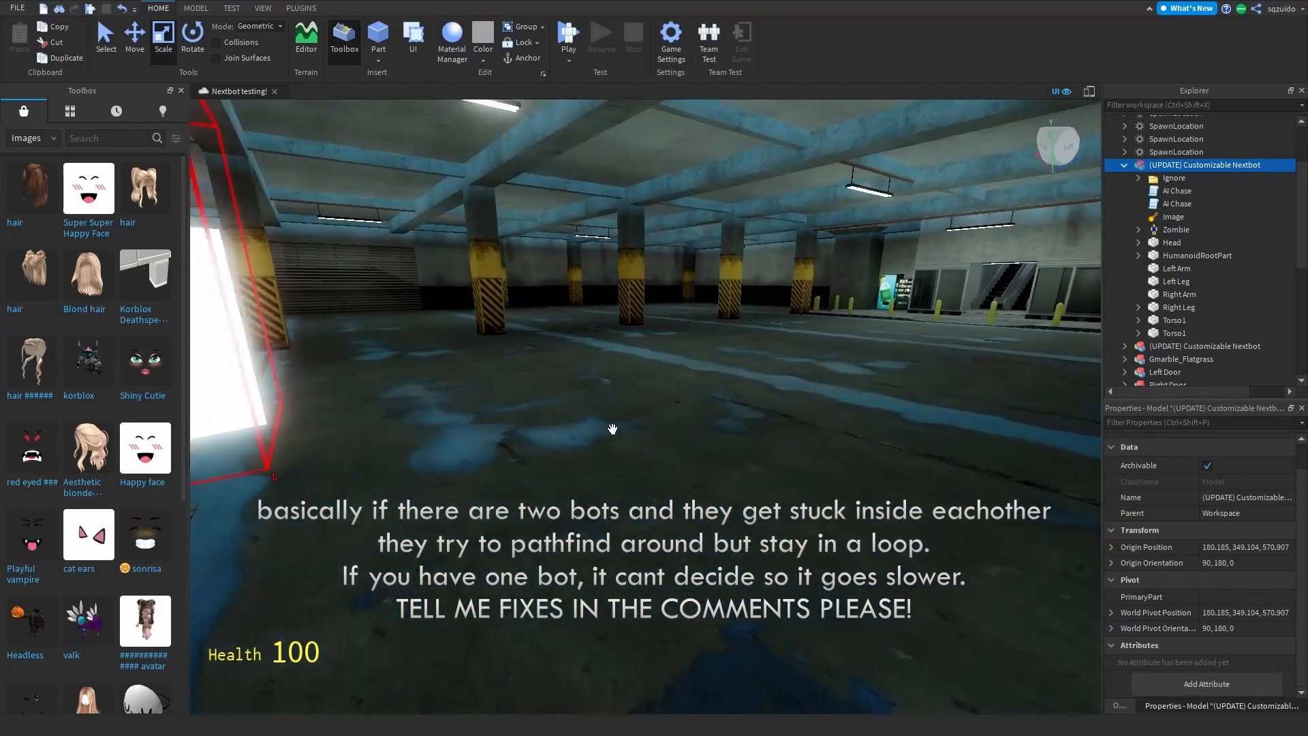
key("w")
right_click_drag(662, 402, 969, 524)
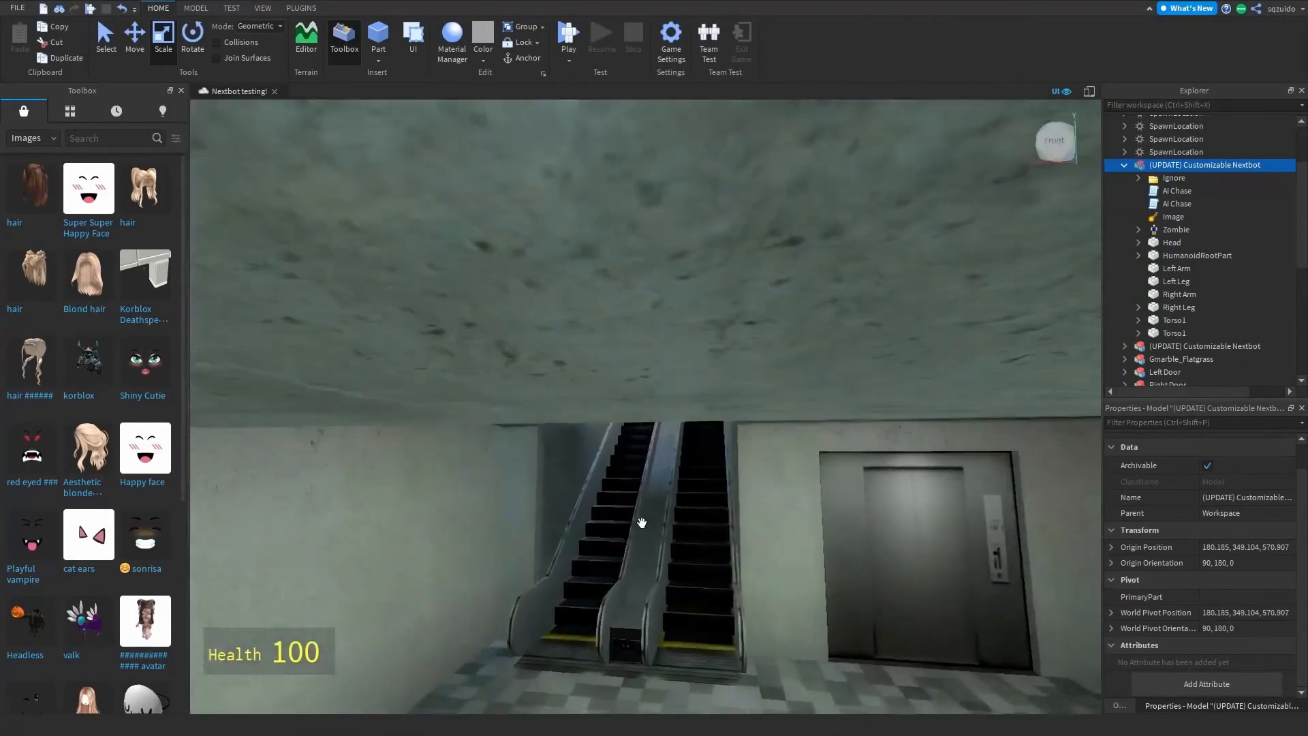
key("w")
right_click_drag(642, 522, 613, 490)
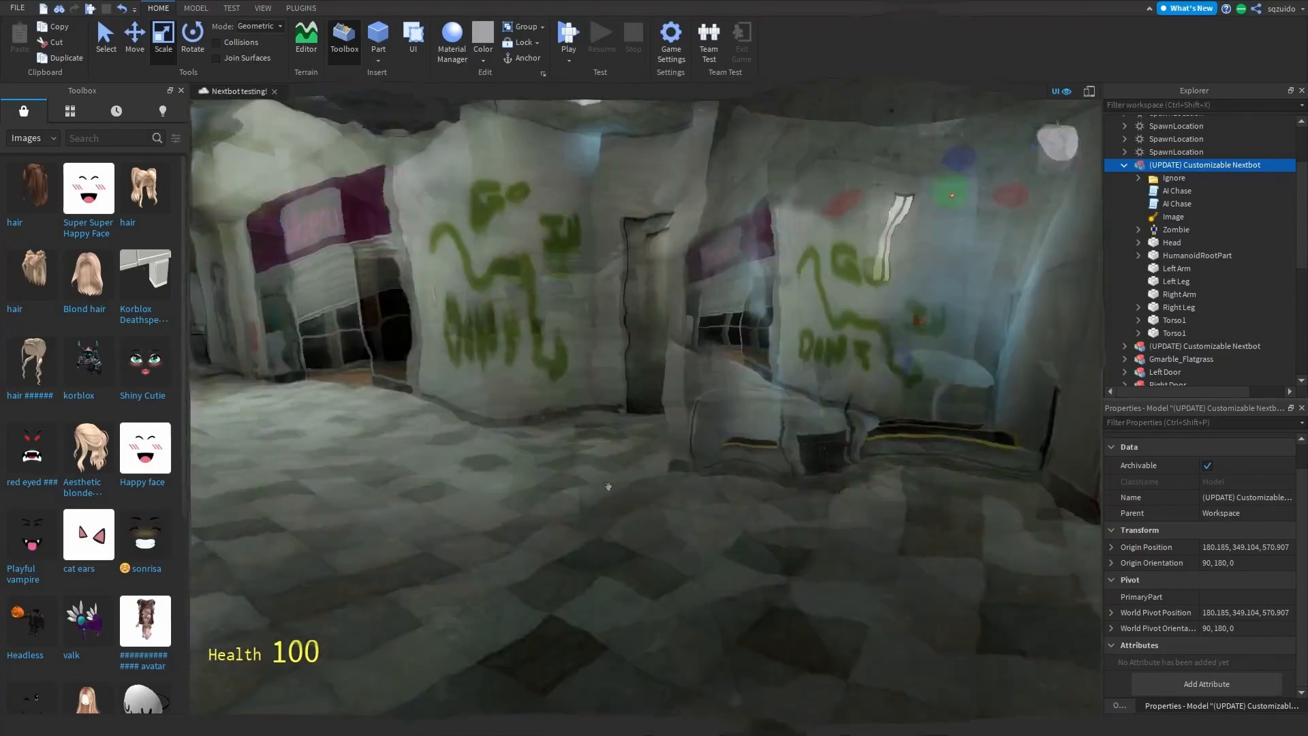
Open the nextbot's first AI Chase script and go to the jump-handling code near its end.
right_click_drag(608, 487, 611, 447)
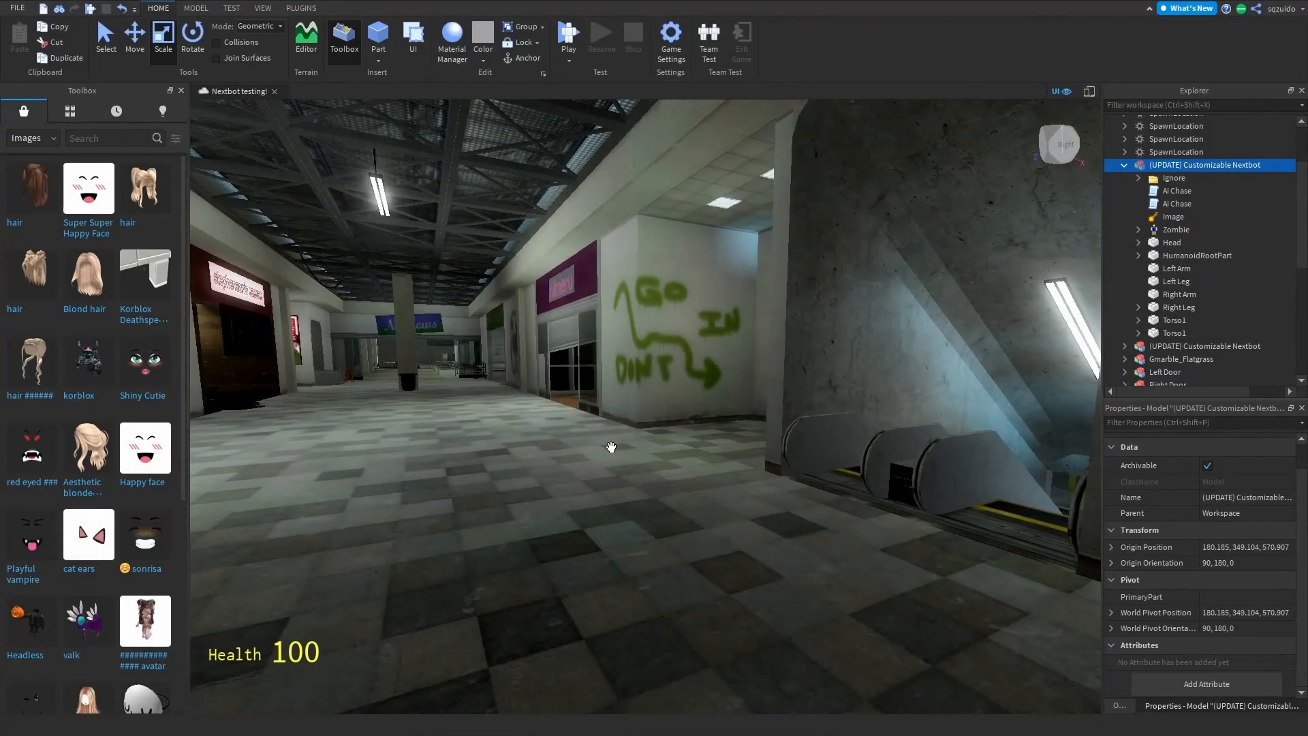
right_click_drag(894, 298, 890, 295)
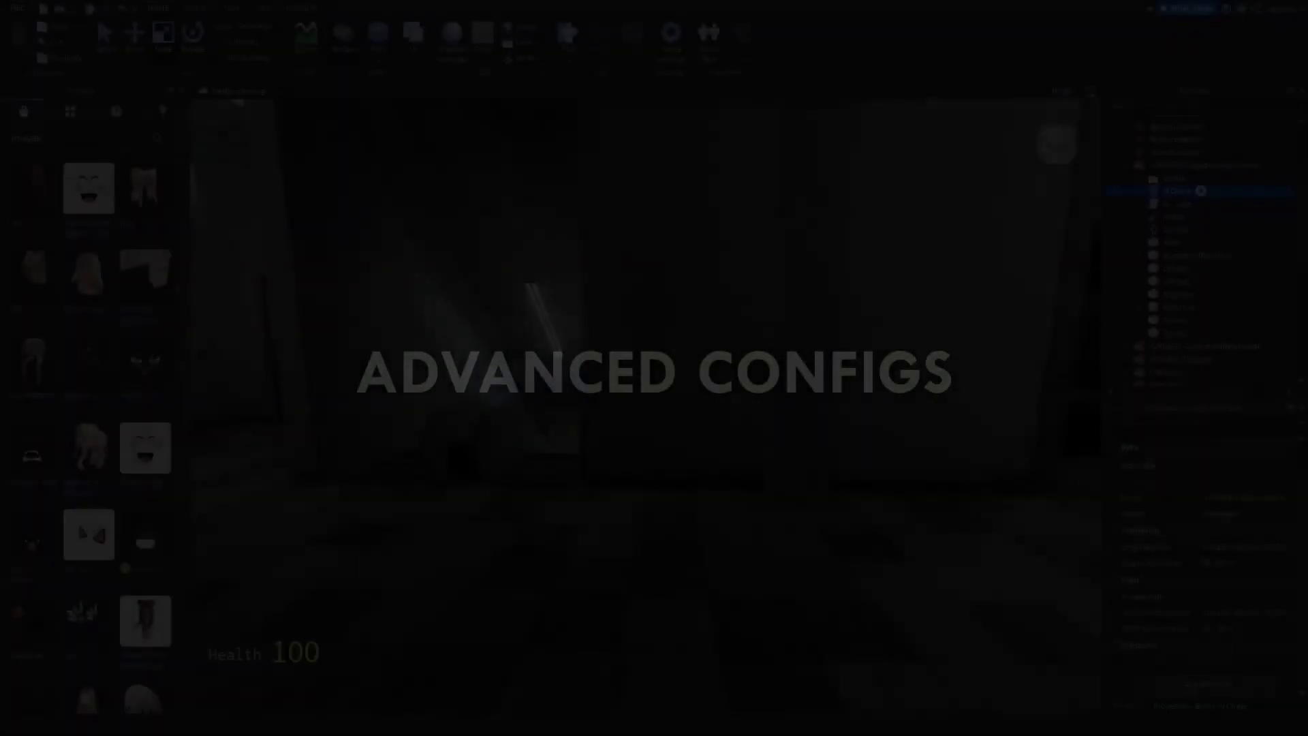
double_click(1172, 194)
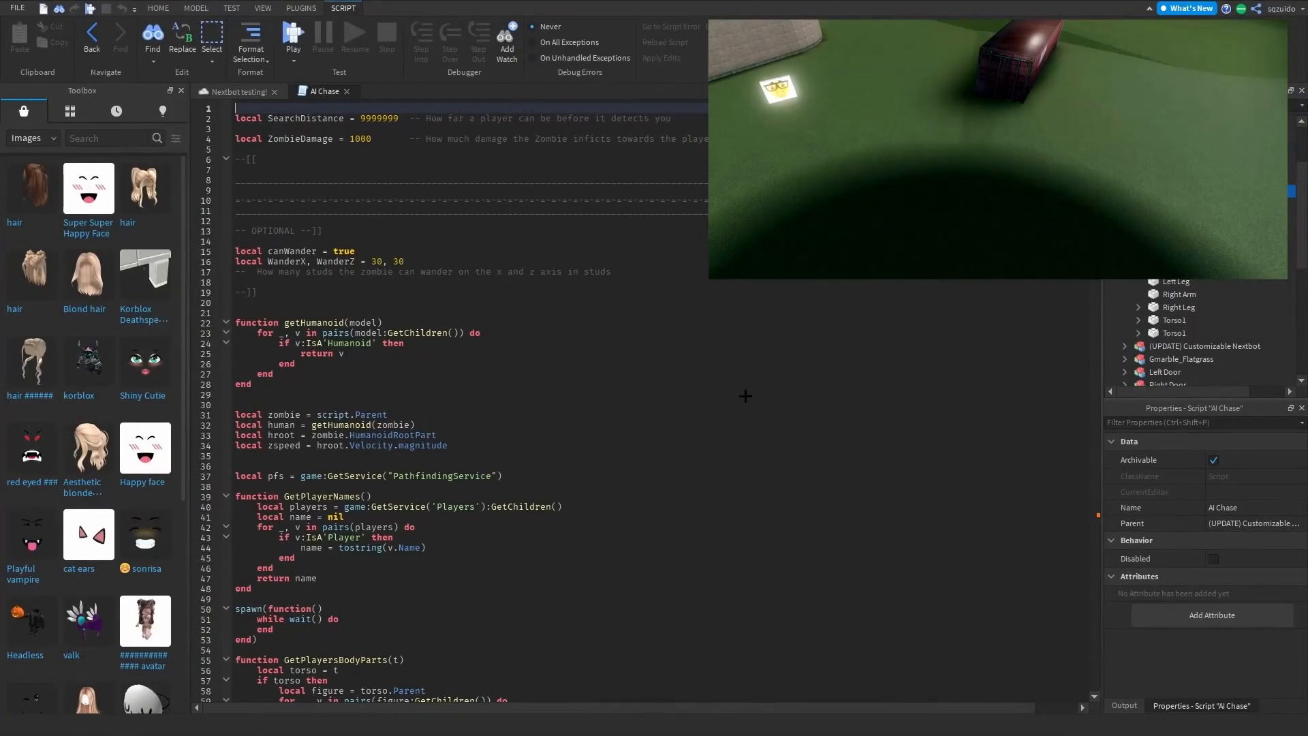
scroll(745, 395, "down", 20)
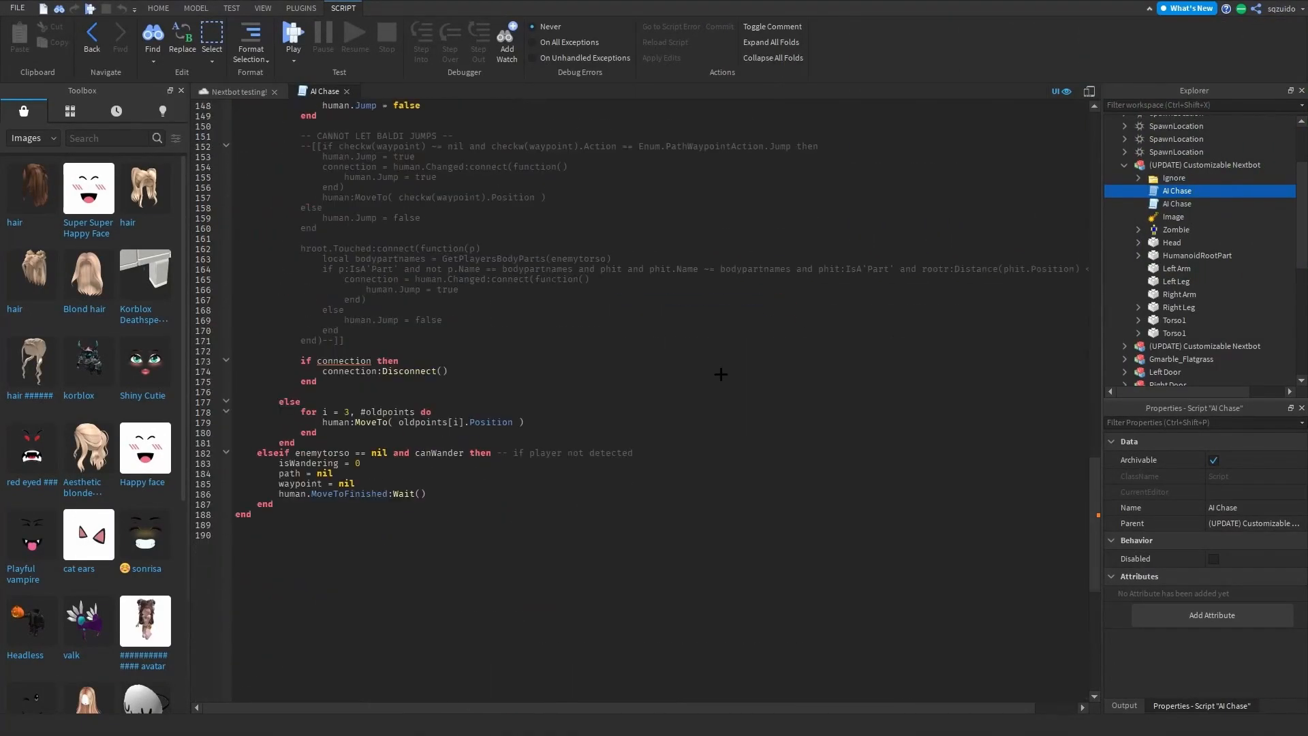
scroll(721, 374, "up", 2)
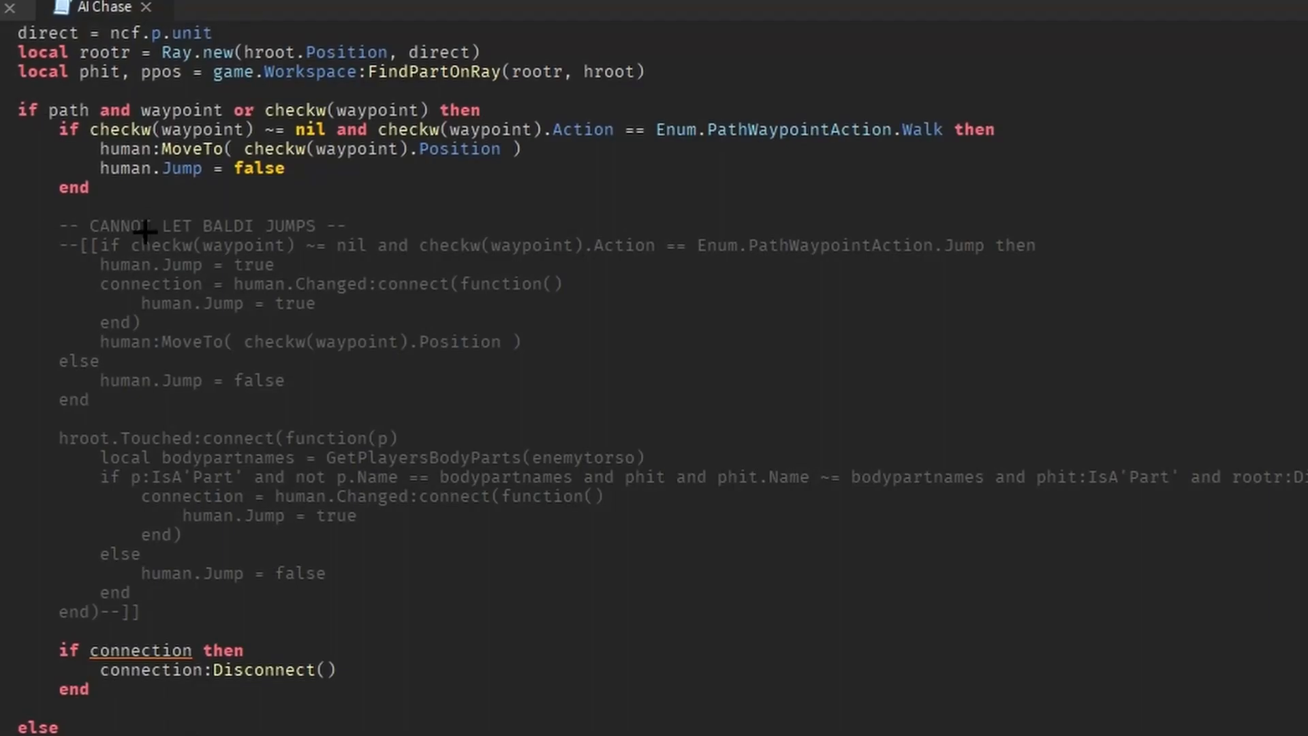
Highlight the commented-out CANNOT LET BALDI JUMPS block and the "if connection then" block below it for review.
left_click_drag(301, 208, 313, 219)
left_click_drag(101, 264, 362, 616)
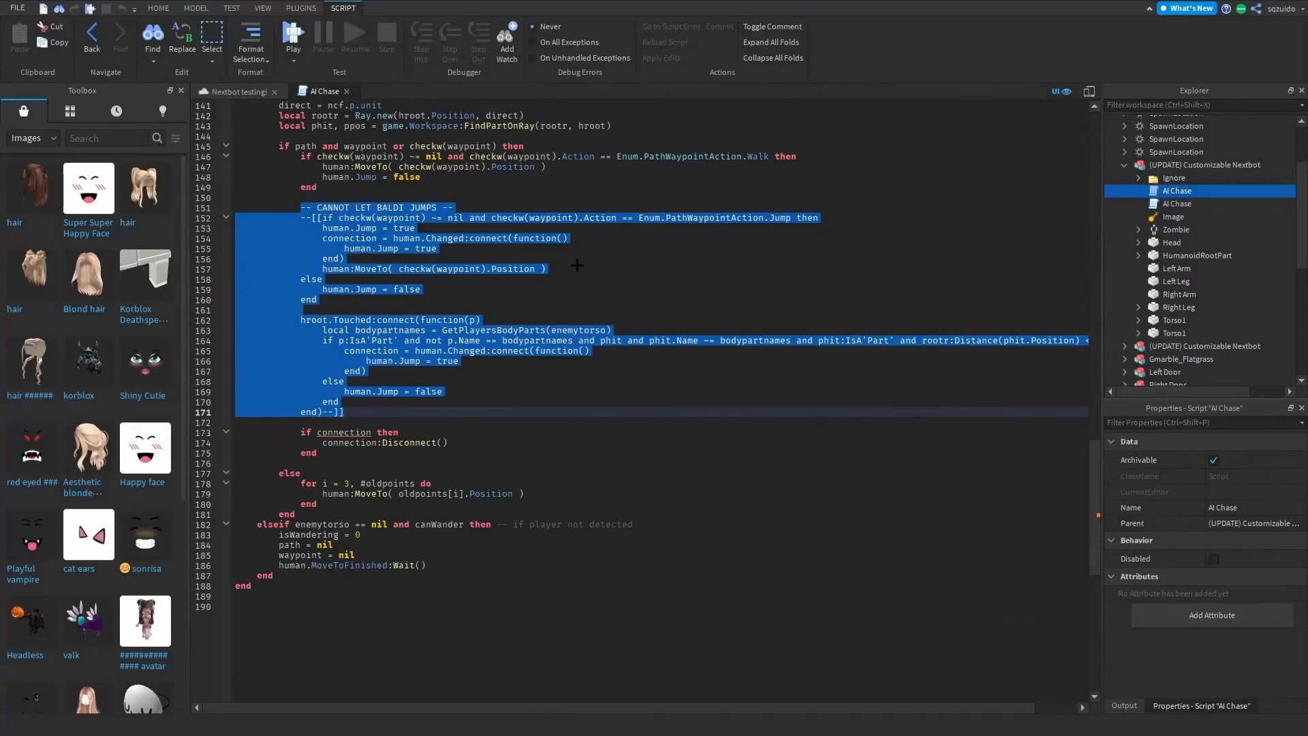
left_click(577, 265)
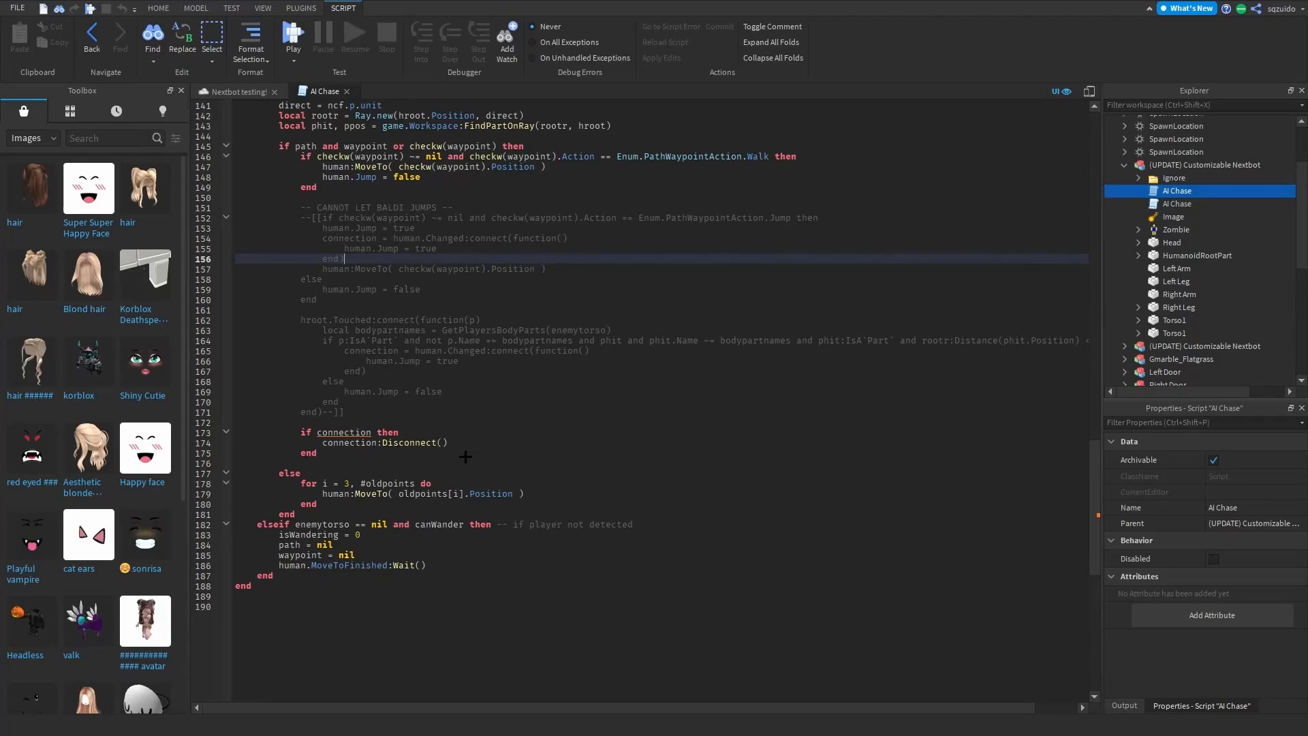
left_click_drag(340, 454, 301, 436)
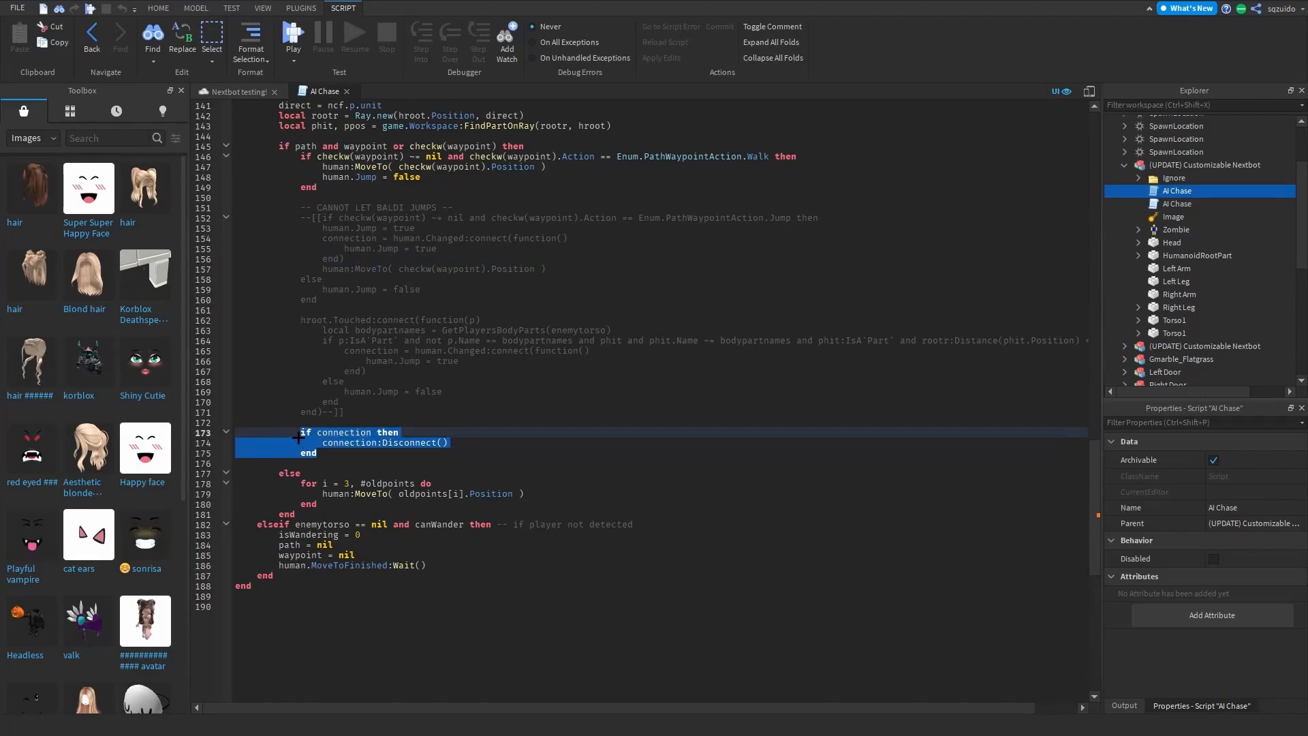
left_click(298, 437)
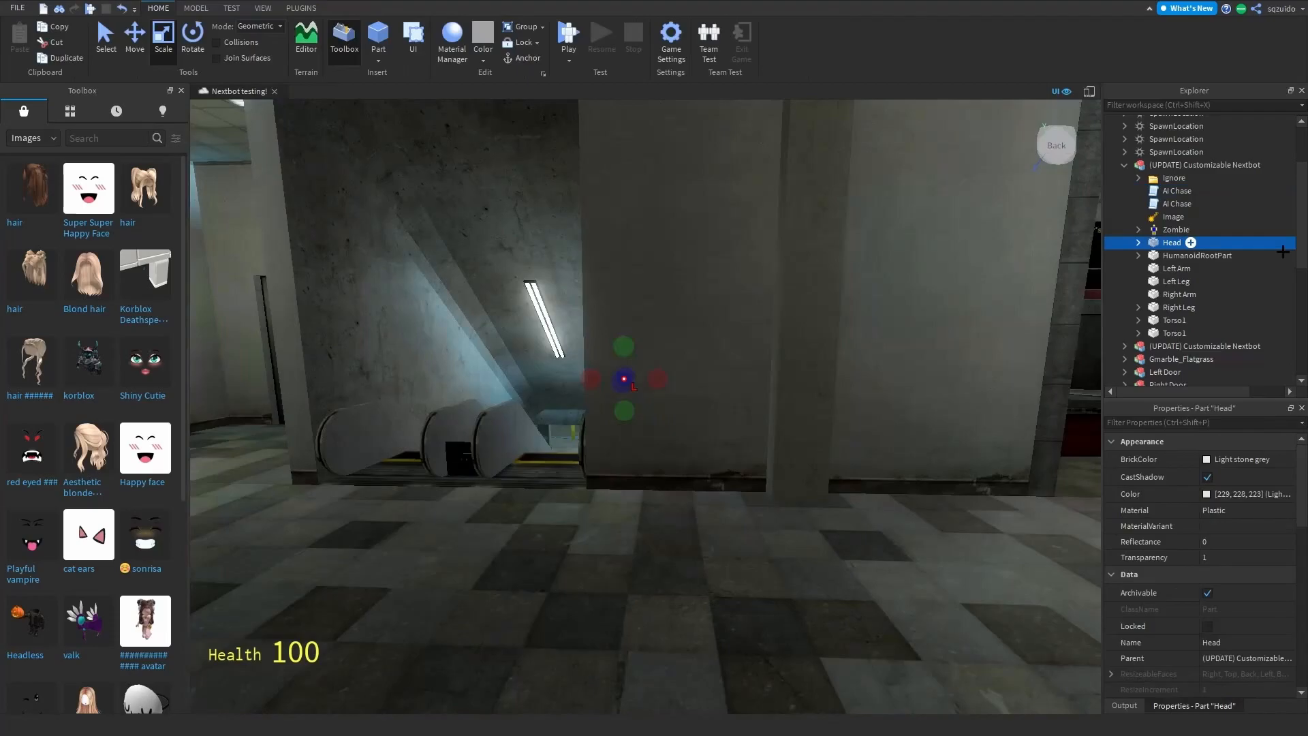
Select all the nextbot's body parts from Head through both Torso1 parts and focus the view on them.
left_click(1271, 334, "shift")
key("f")
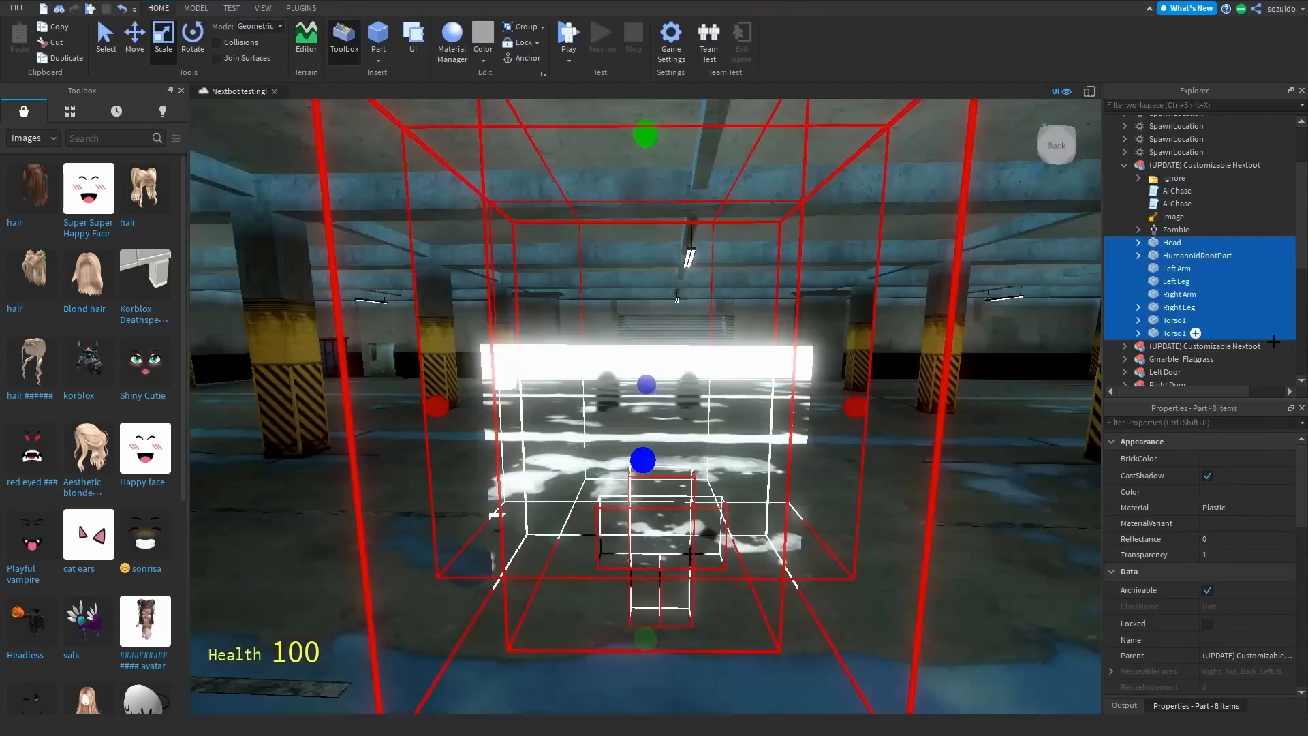
right_click_drag(898, 364, 860, 360)
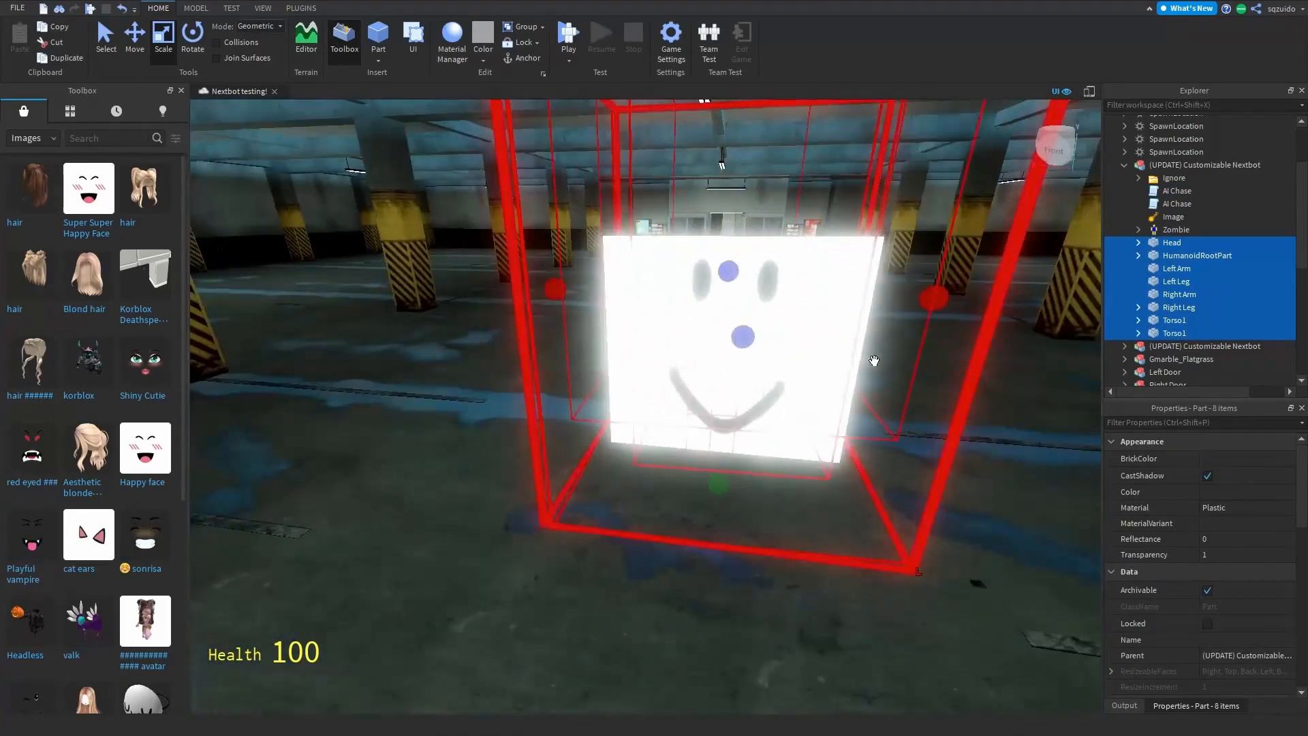
Try stretching the two Torso1 hitbox parts downward with Scale and undo the resize.
left_click(1272, 320)
left_click(1277, 333, "shift")
right_click_drag(916, 312, 911, 310)
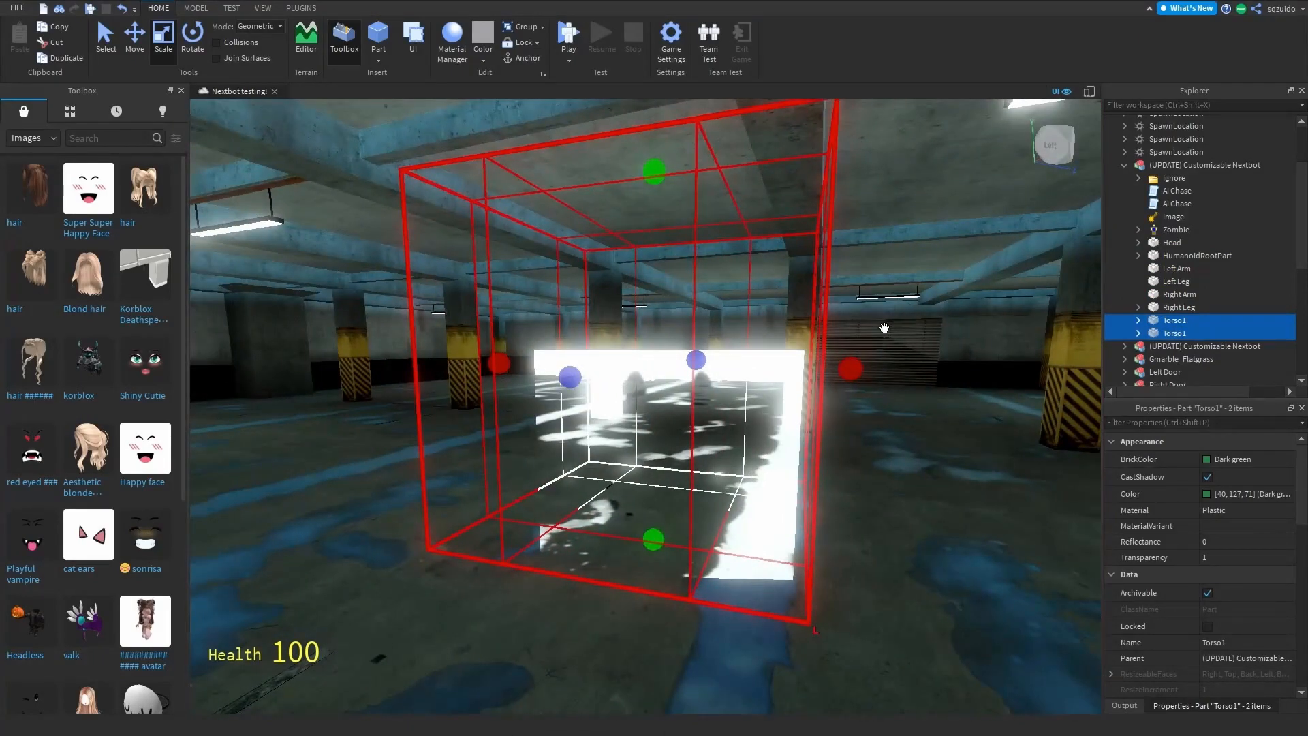
key("s")
left_click_drag(654, 543, 652, 723)
key("s")
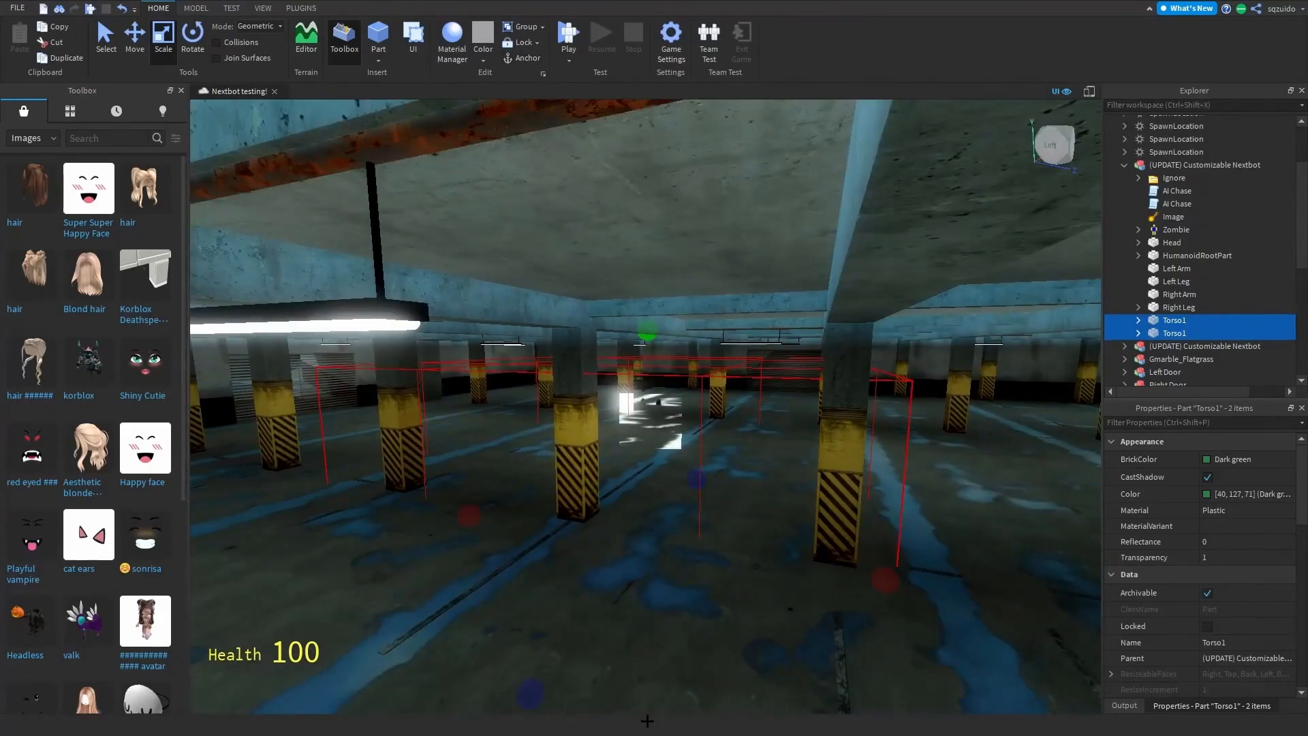
key("ctrl+z")
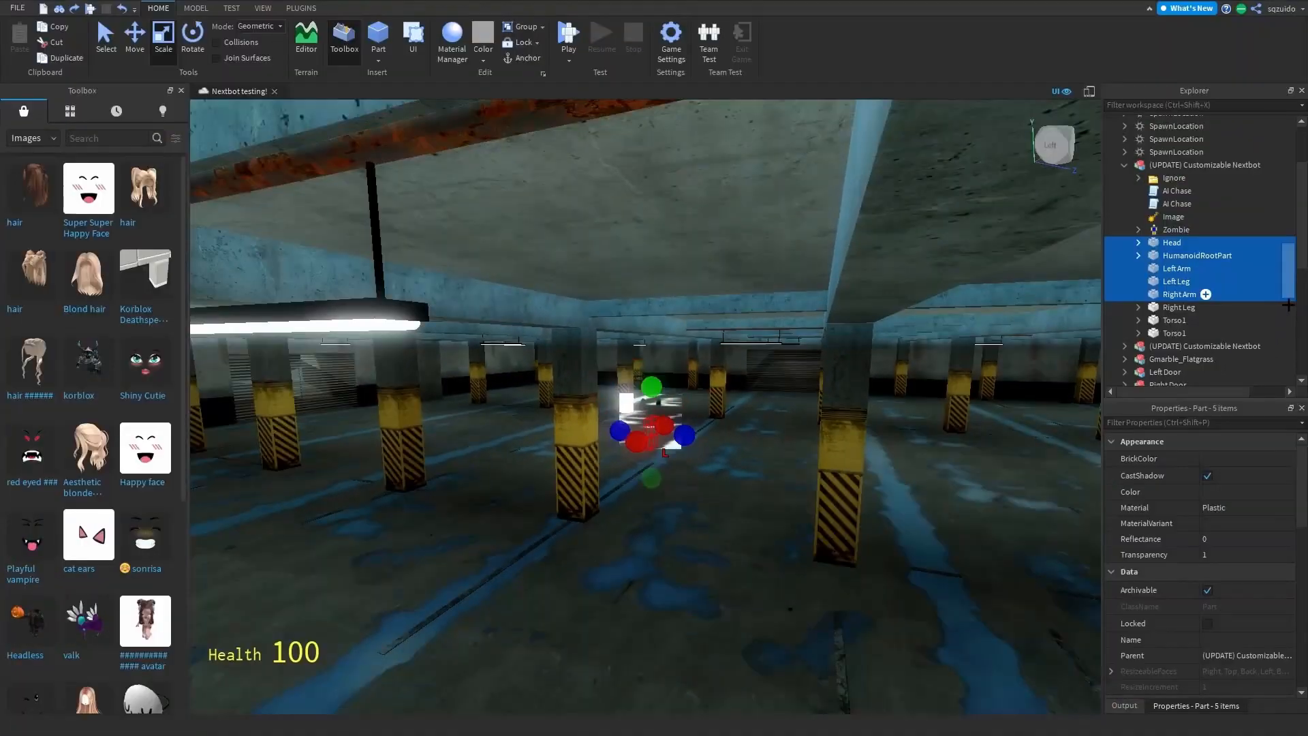
Select the nextbot's parts from Head to Right Leg and expand their CustomPhysicalProperties to review density, elasticity and friction.
left_click(1170, 307, "ctrl")
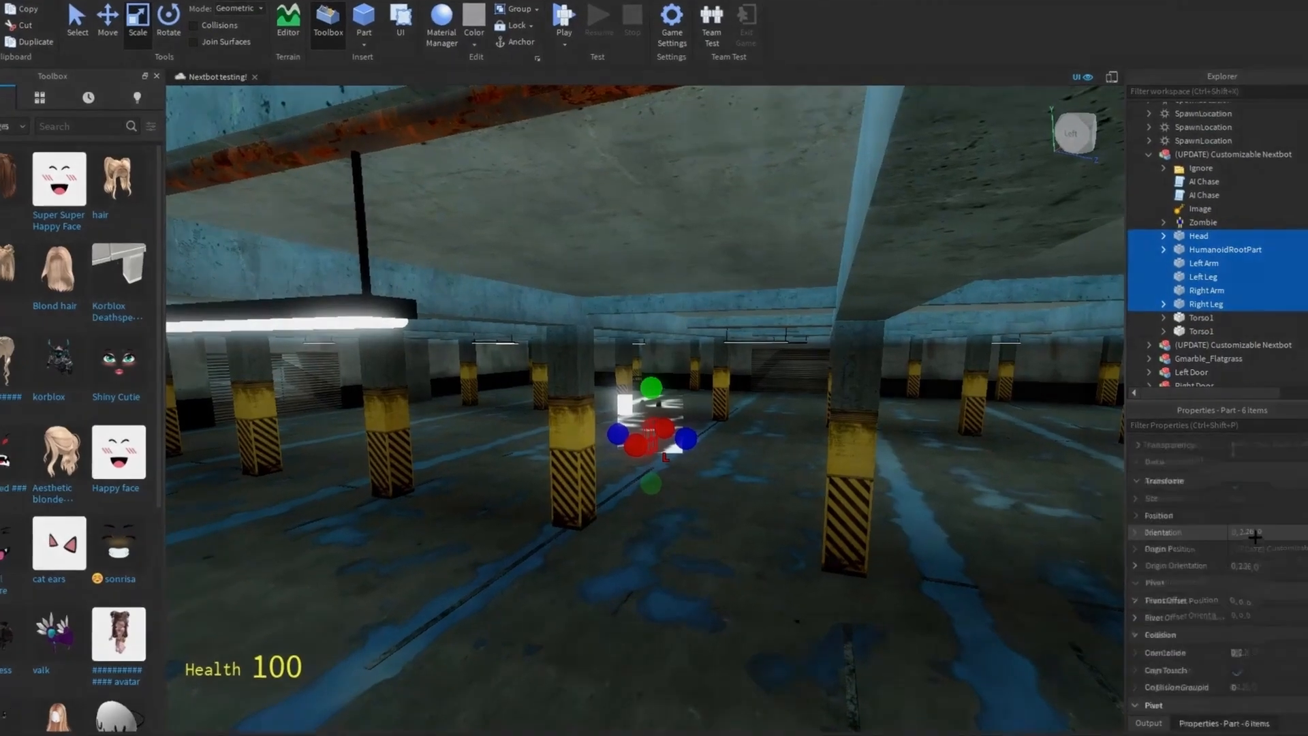
scroll(1158, 544, "down", 10)
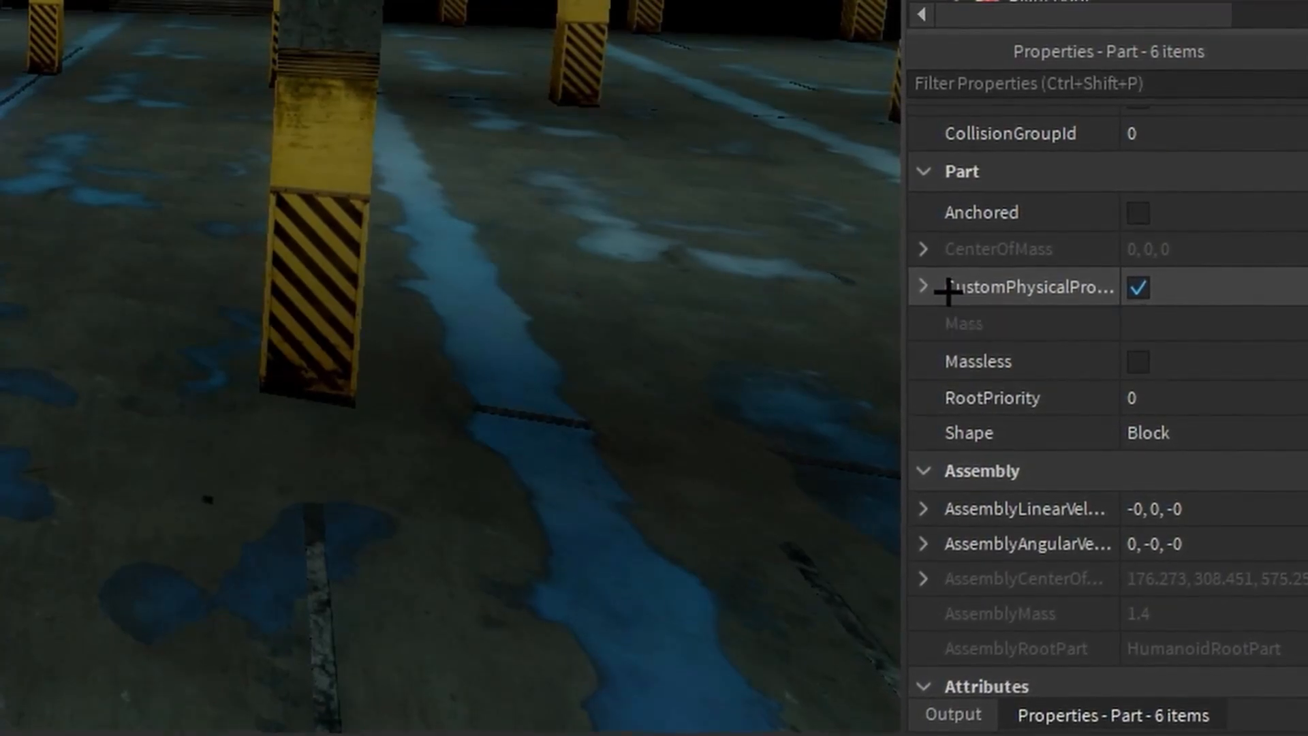
left_click(928, 289)
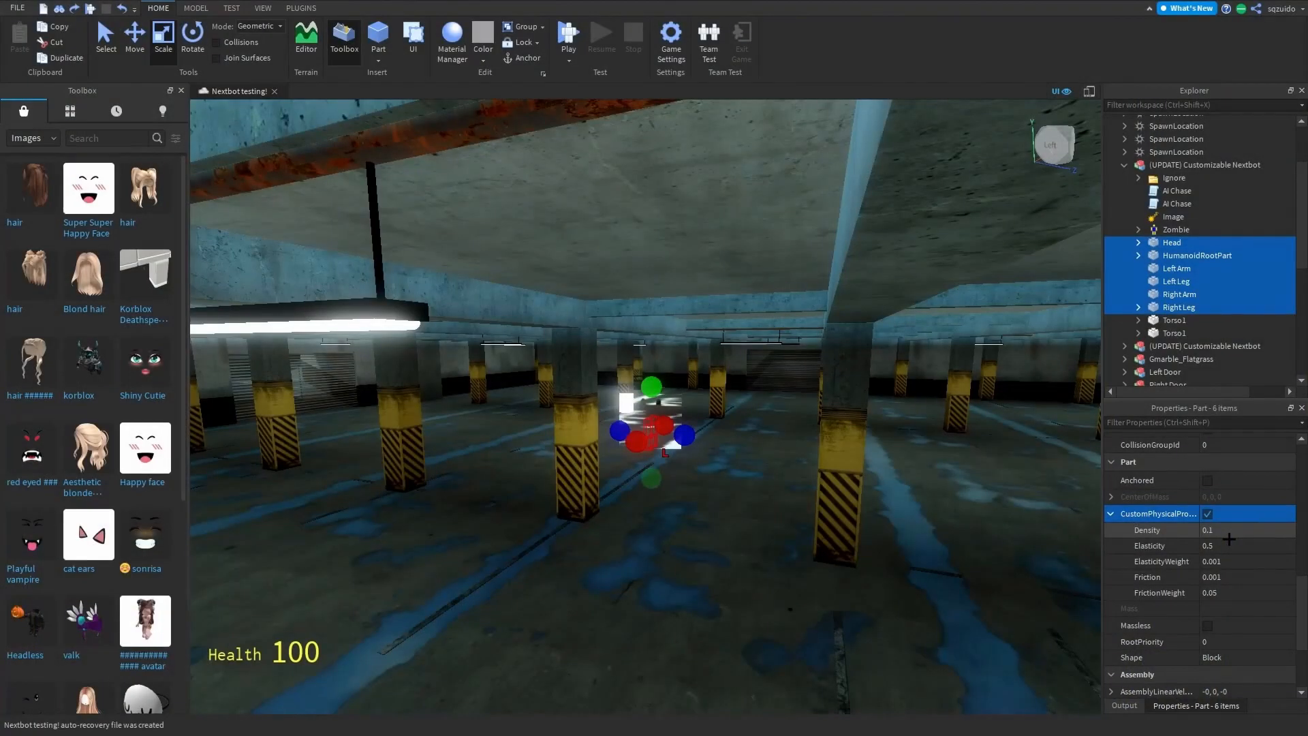
Select the second AI Chase script and bring the nextbot's smiley image into close view from the front.
left_click(1180, 205)
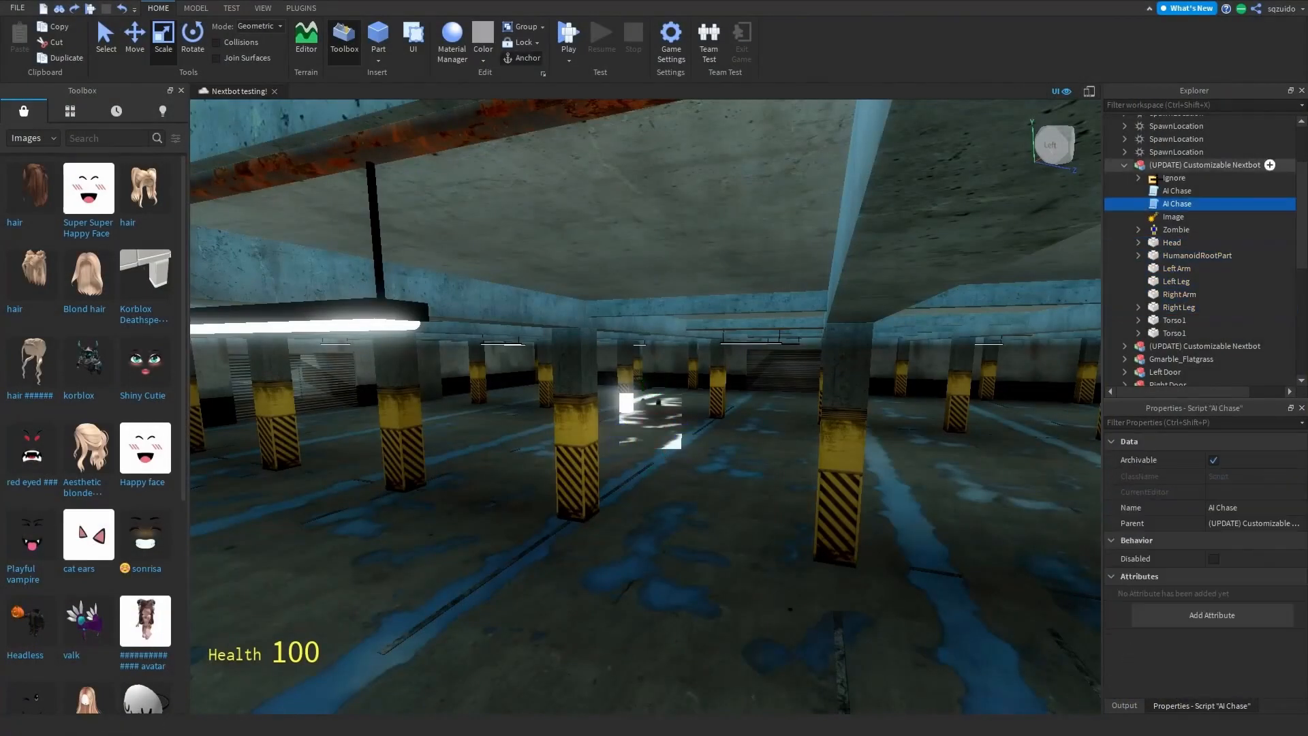
key("w")
mouse_move(1027, 337)
right_mouse_down()
mouse_move(995, 345)
mouse_move(1019, 341)
right_mouse_up()
key("w")
key("d")
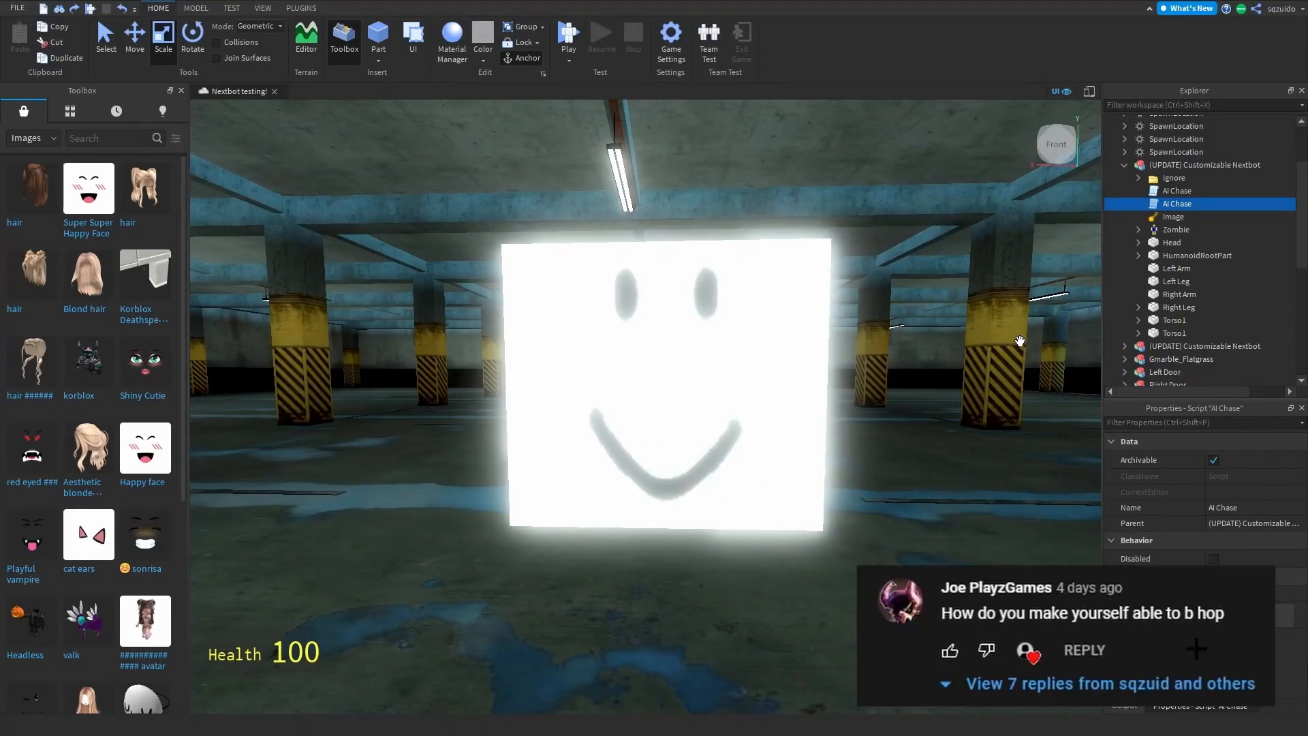
Browse the My Models inventory to examine the available script models and the Customizable Nextbot.
left_click(70, 111)
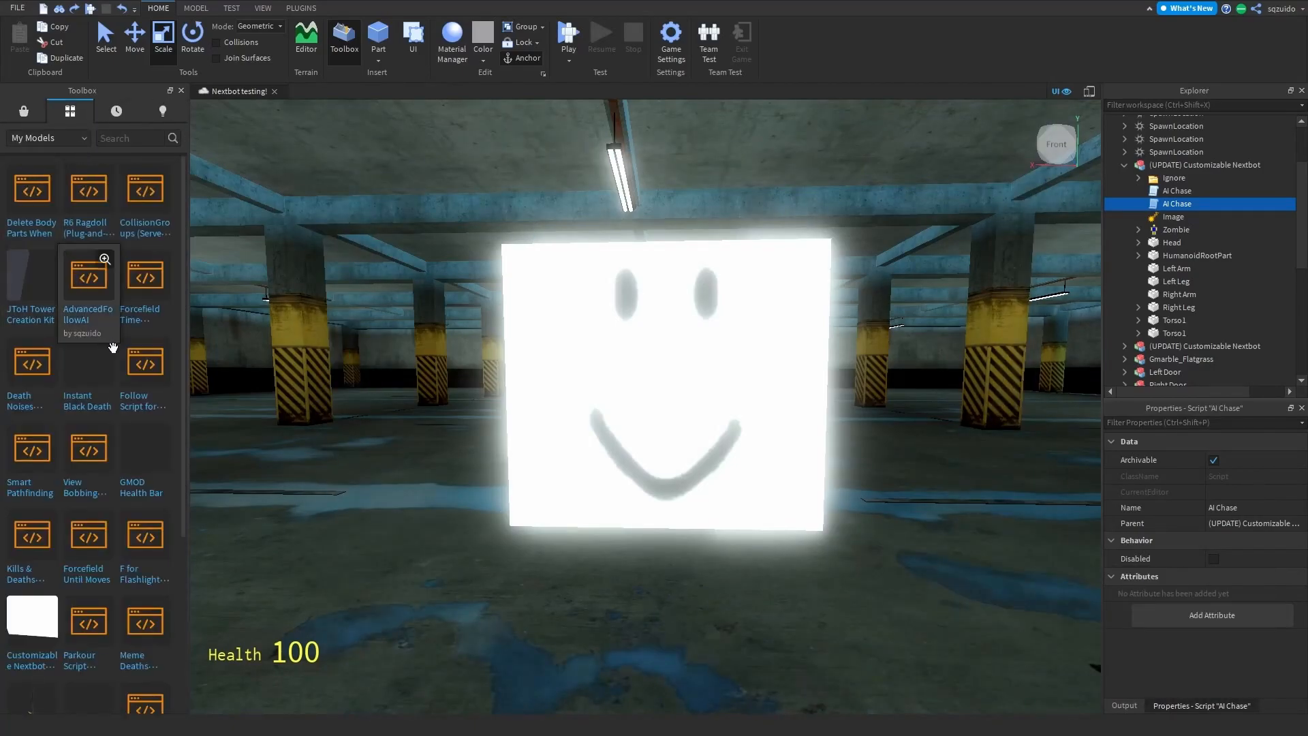
scroll(136, 443, "down", 1)
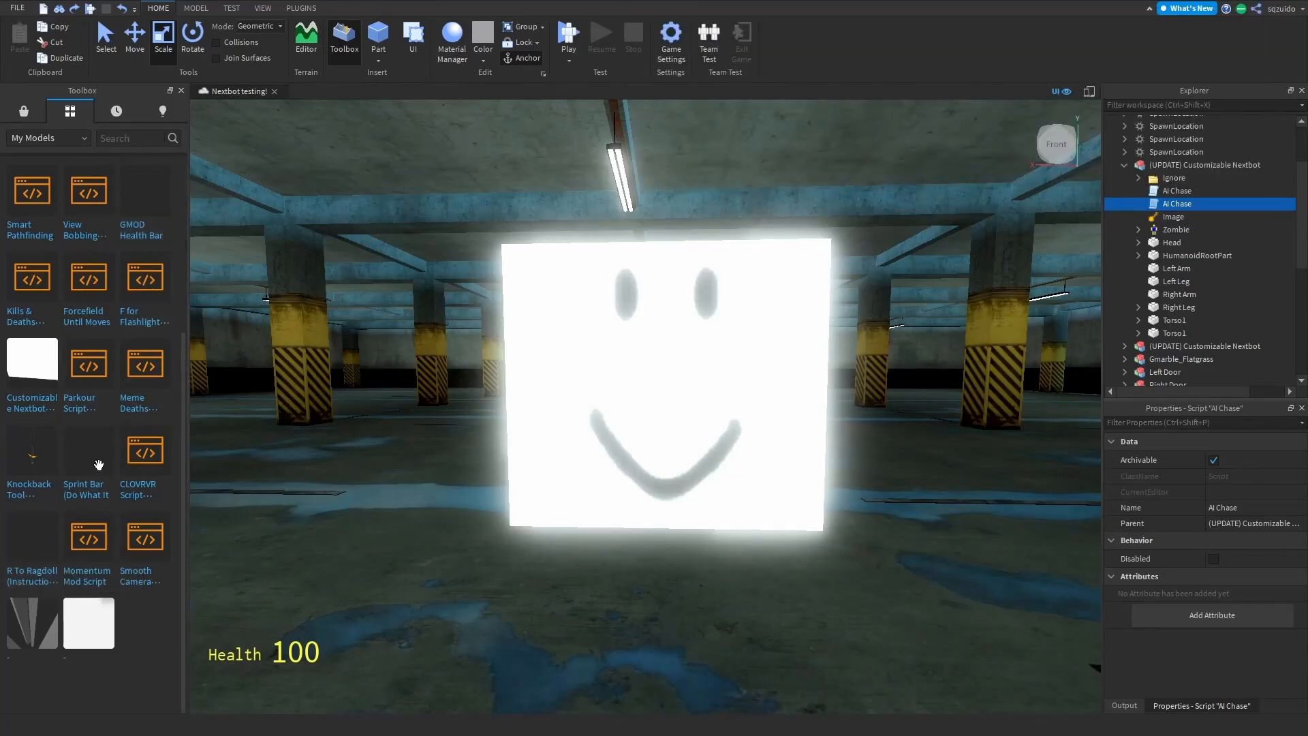
scroll(109, 470, "up", 3)
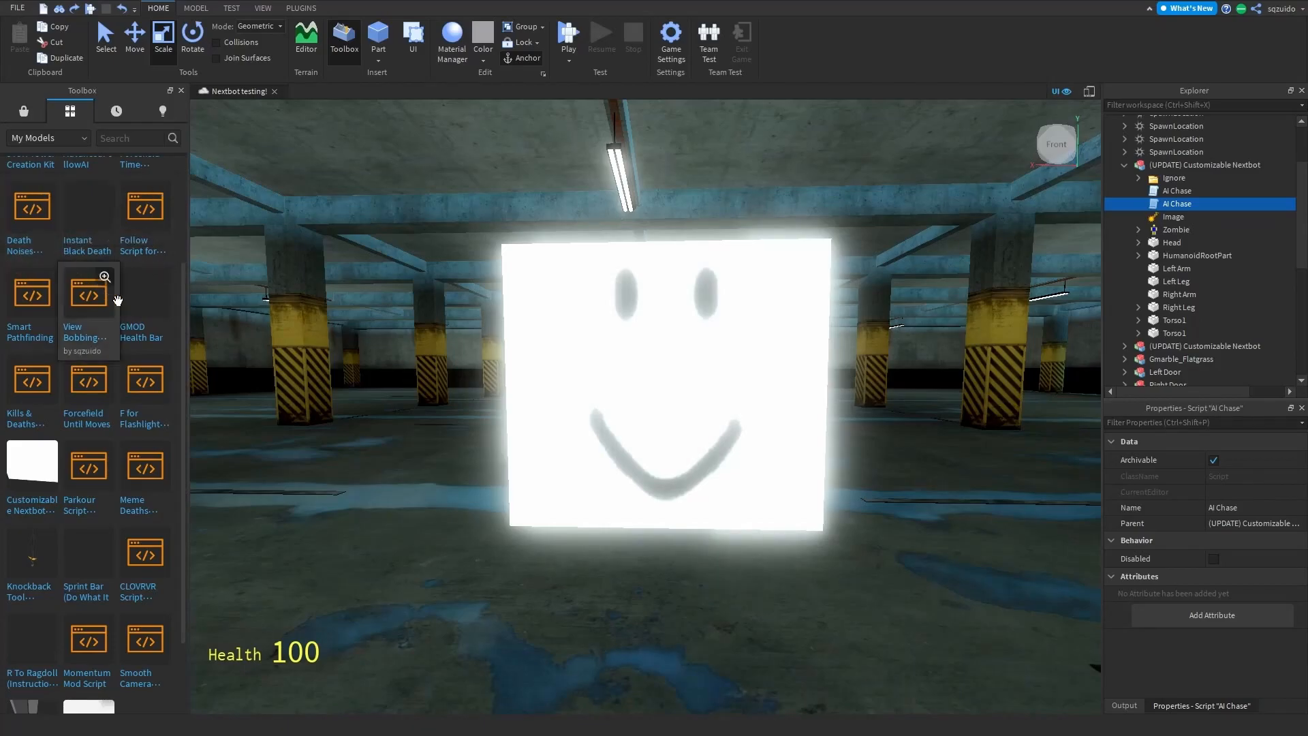
scroll(136, 340, "up", 2)
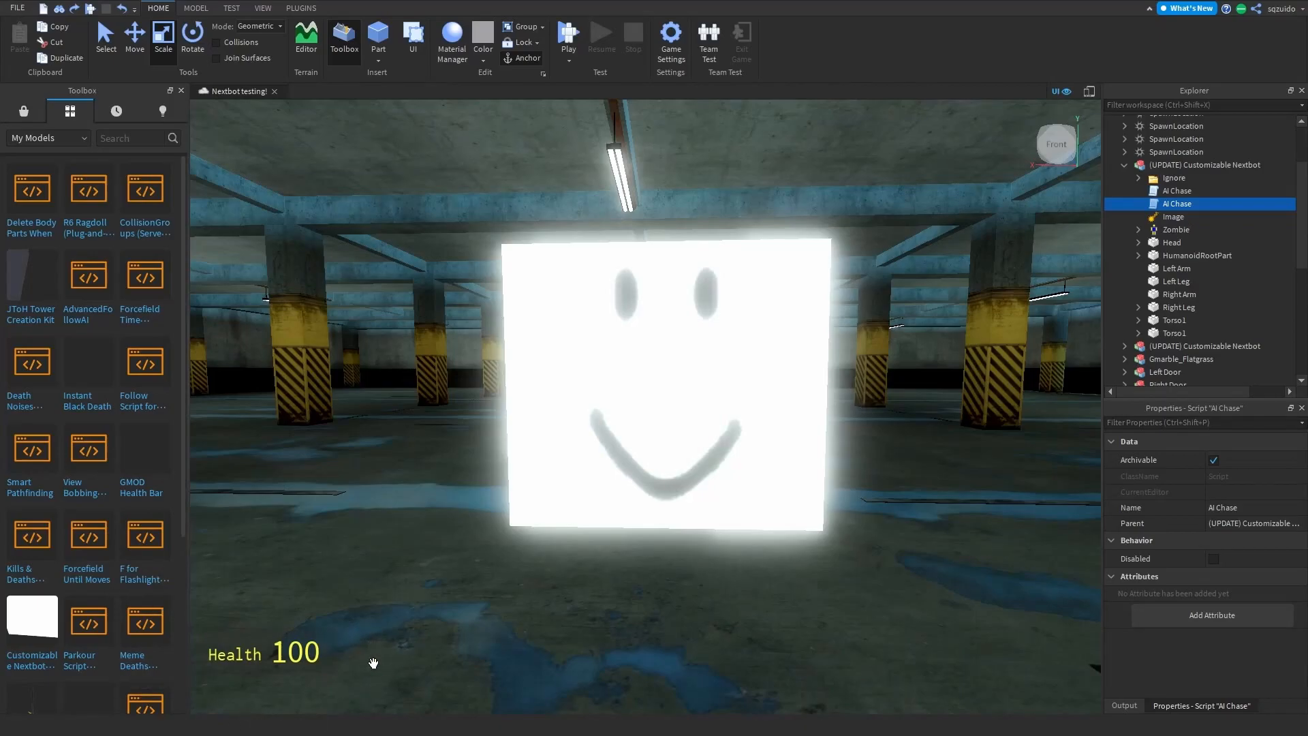
scroll(46, 436, "down", 3)
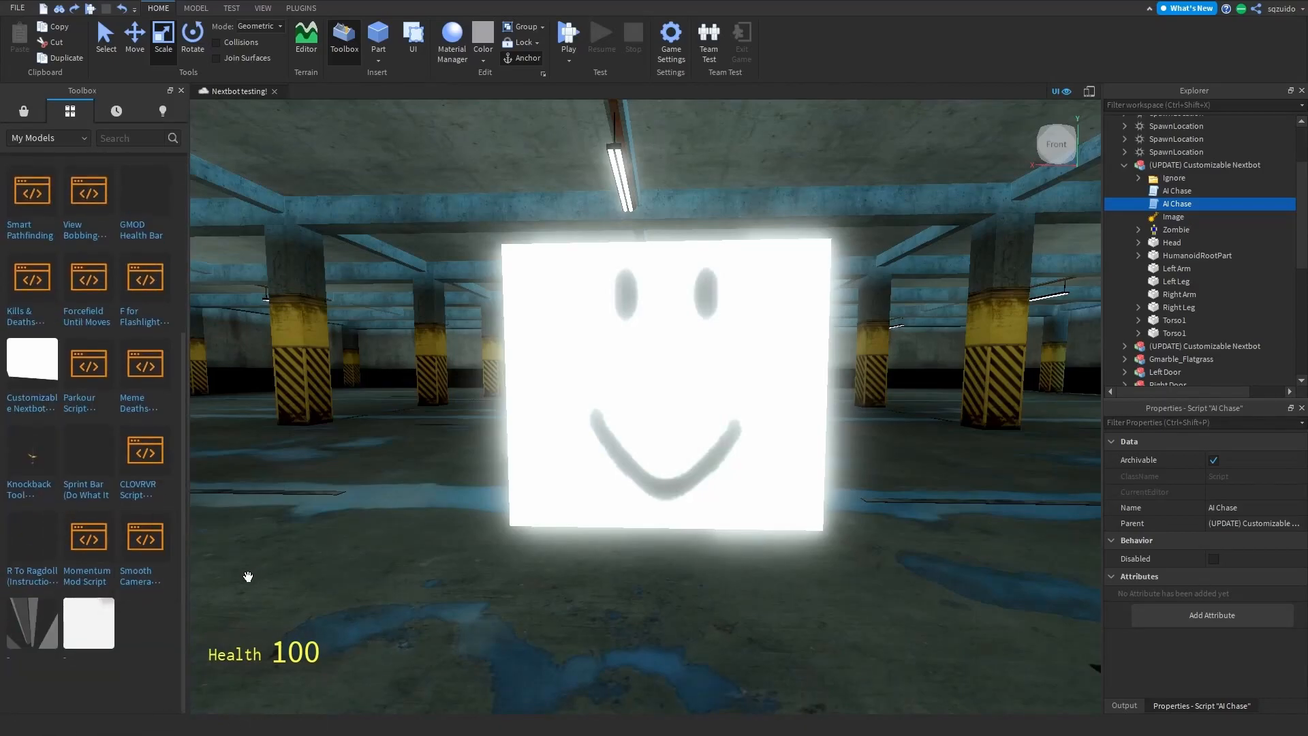
scroll(102, 579, "up", 1)
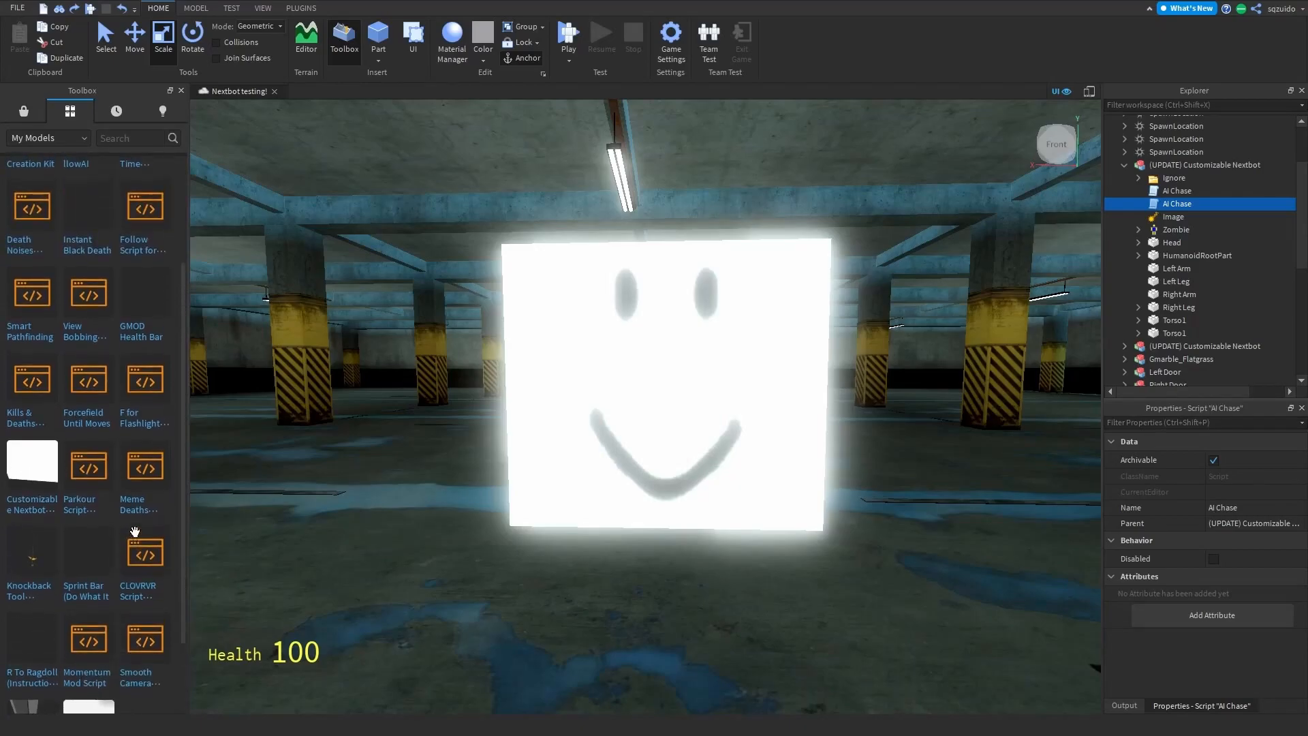
scroll(102, 409, "up", 2)
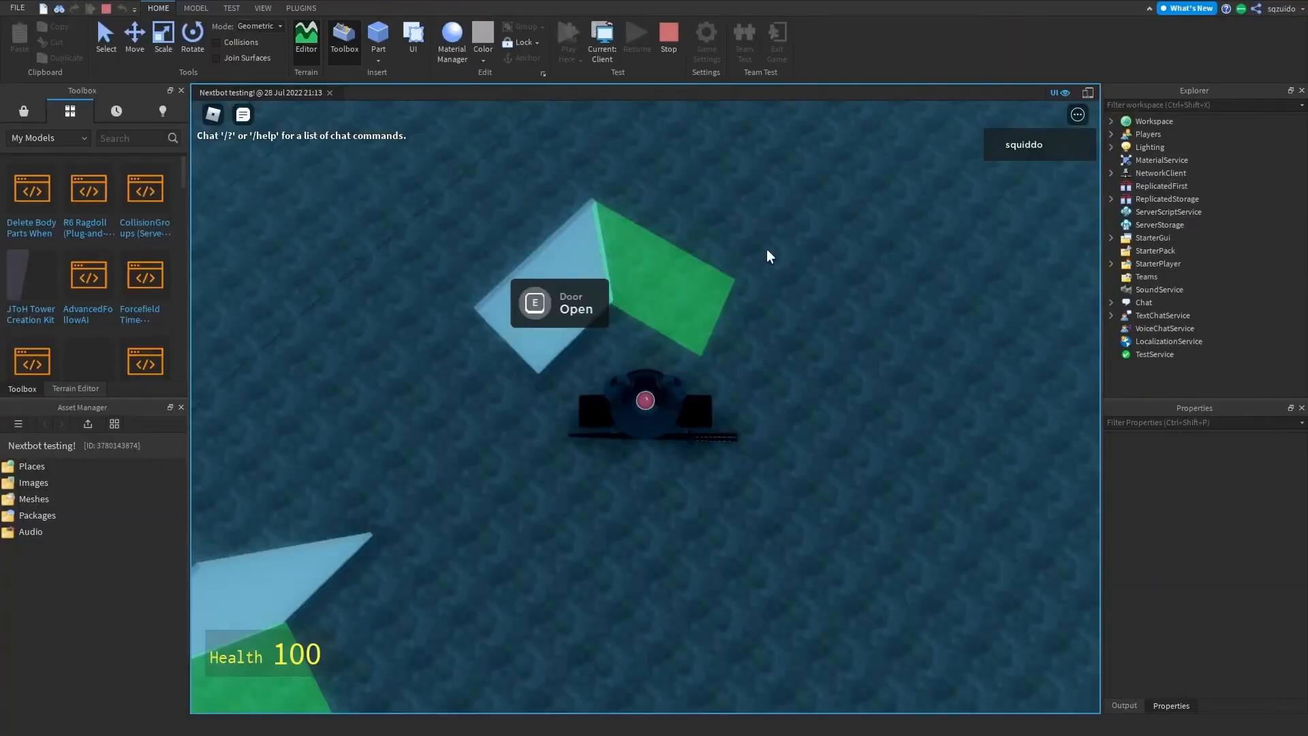
Walk to the door in the playtest, trigger its open interaction repeatedly, and head towards the transparent safe zone.
key("w")
right_click_drag(645, 285, 645, 285)
key("e")
key("e")
key("e")
key("e")
key("e")
key("e")
key("e")
key("e")
key("w")
scroll(644, 285, "down", 5)
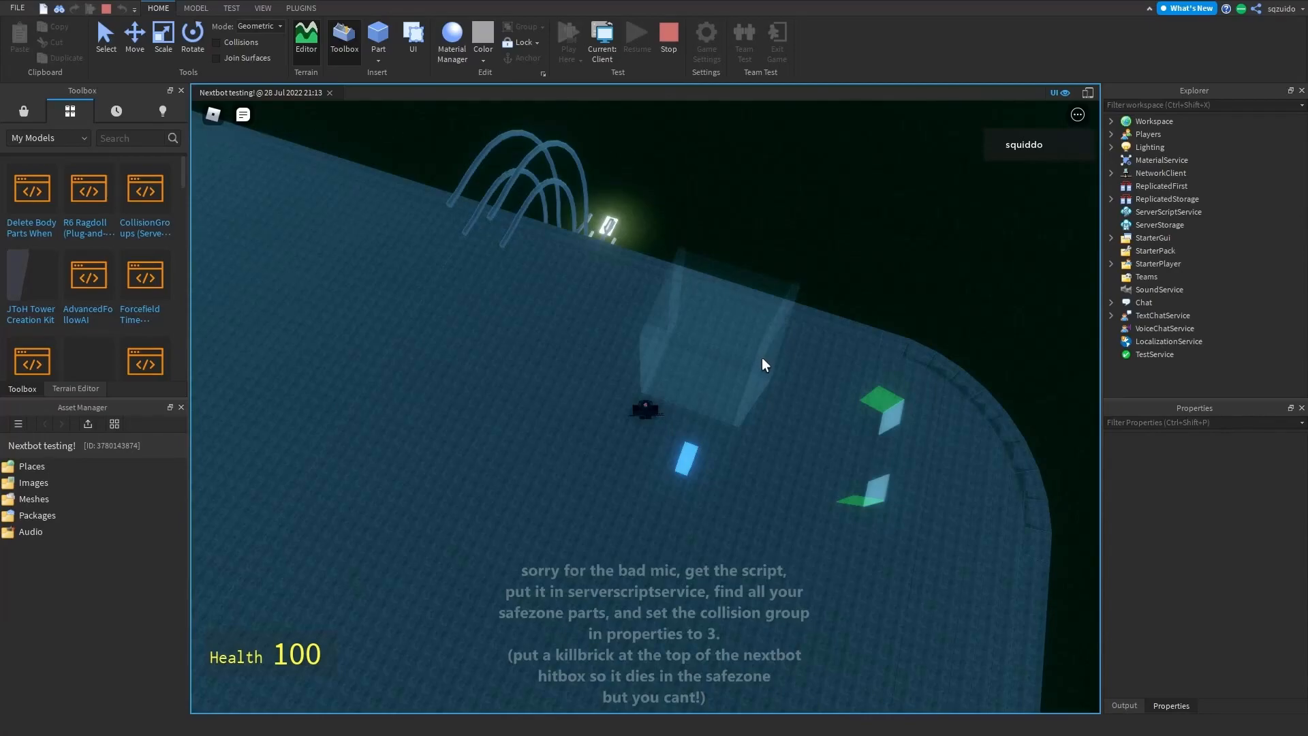
Stop the playtest inside the safe zone and examine its transparent walls and surroundings from several angles.
right_click_drag(762, 330, 761, 333)
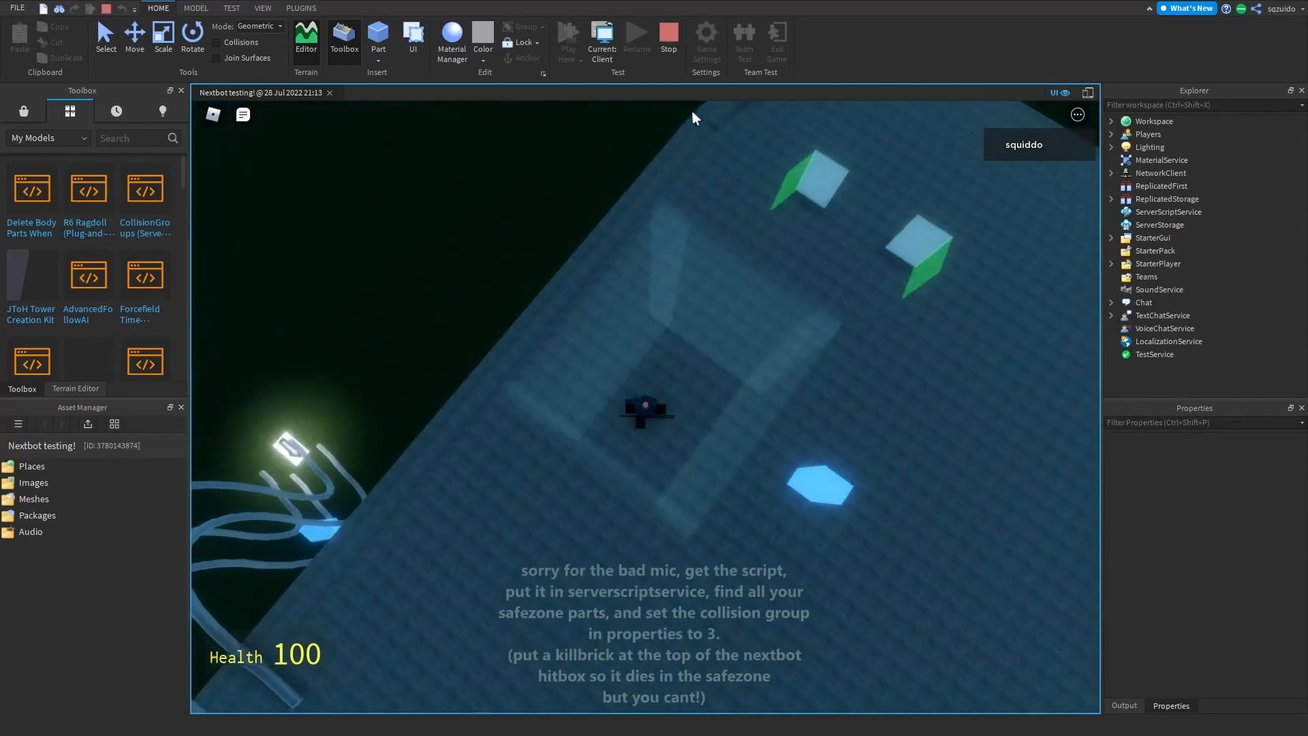
left_click(676, 46)
right_click_drag(722, 263, 737, 278)
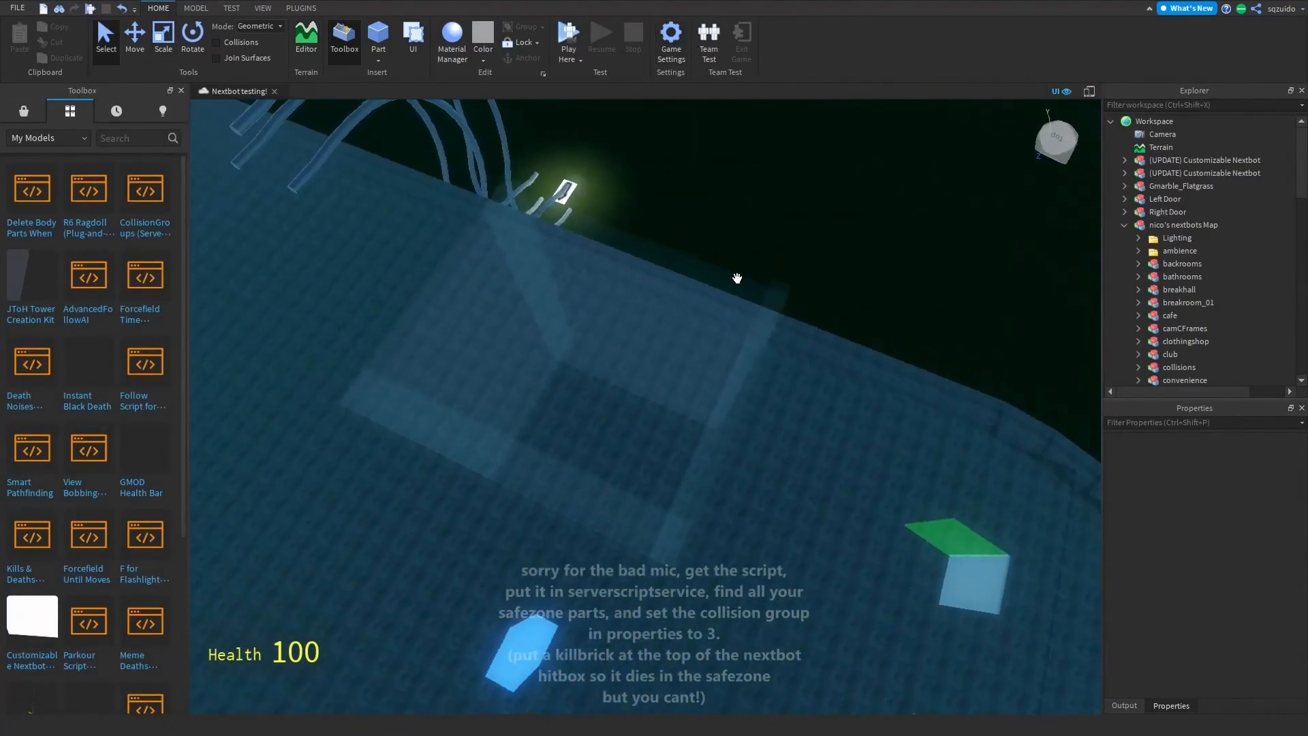
right_click_drag(870, 321, 820, 579)
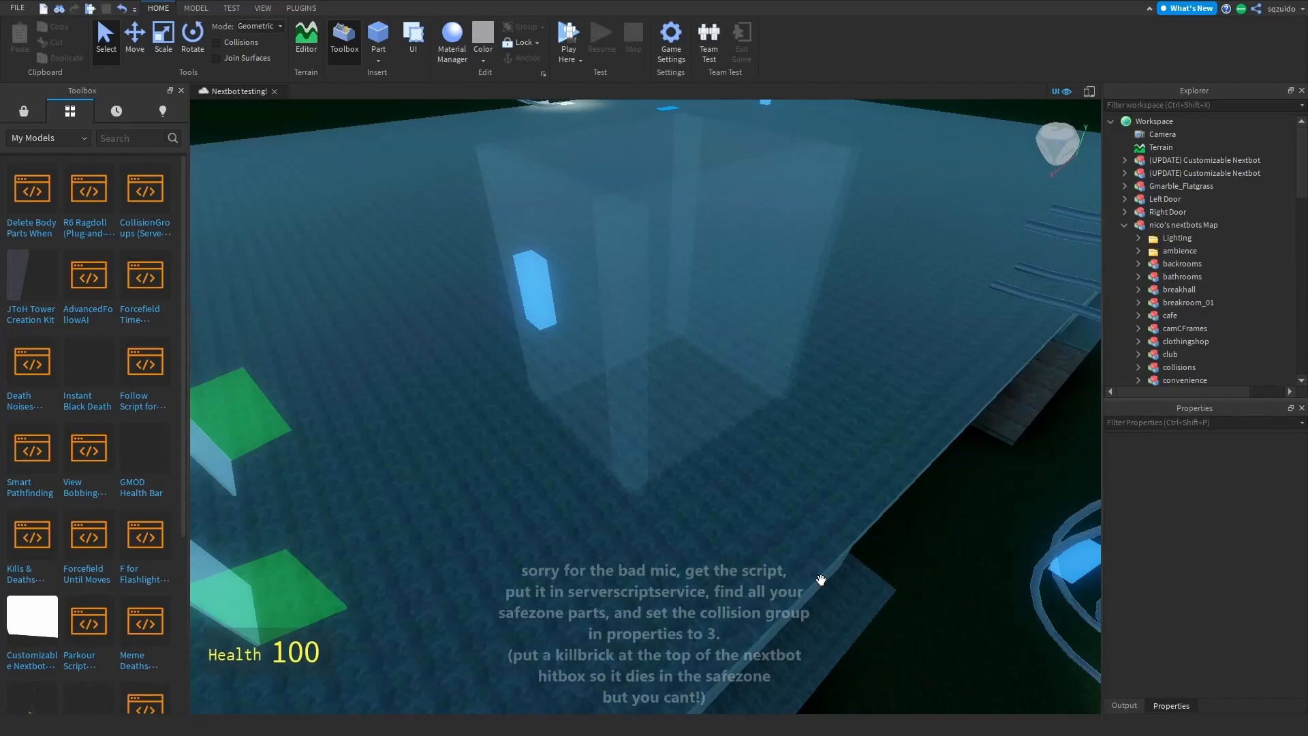
right_click_drag(821, 580, 854, 422)
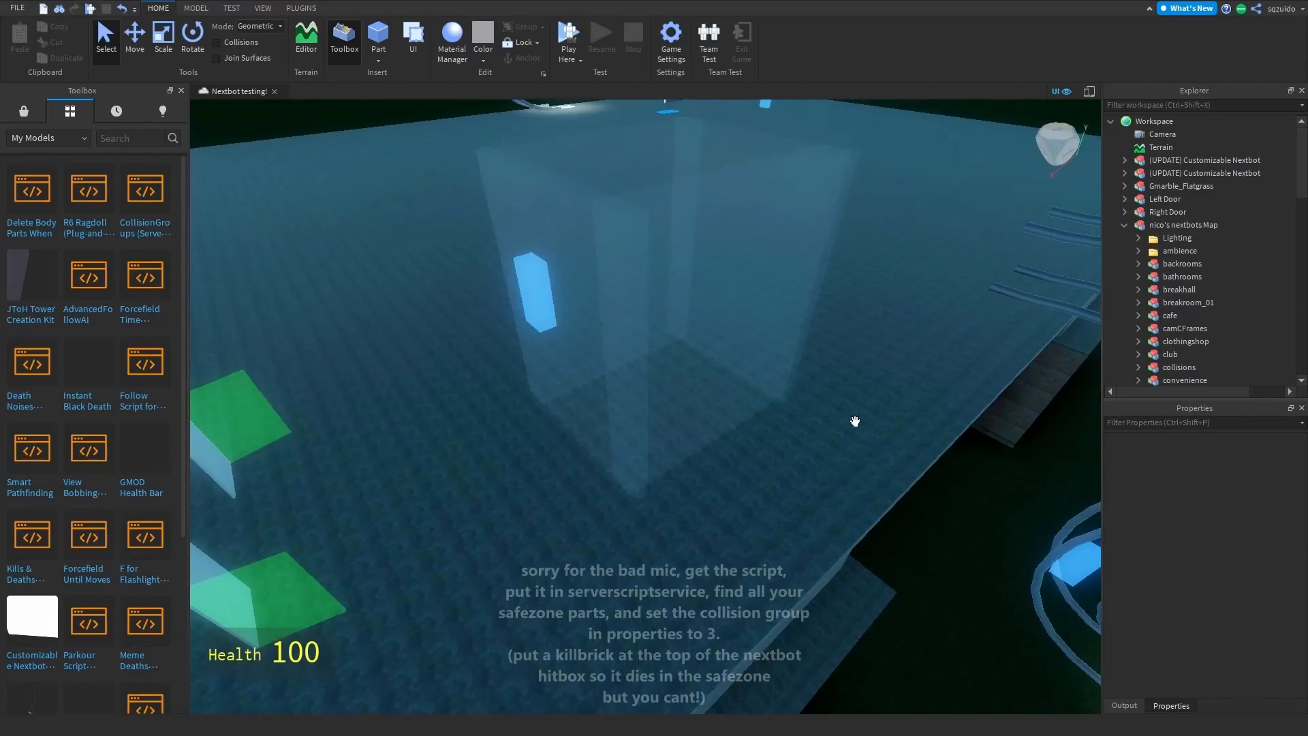
right_click_drag(627, 492, 622, 446)
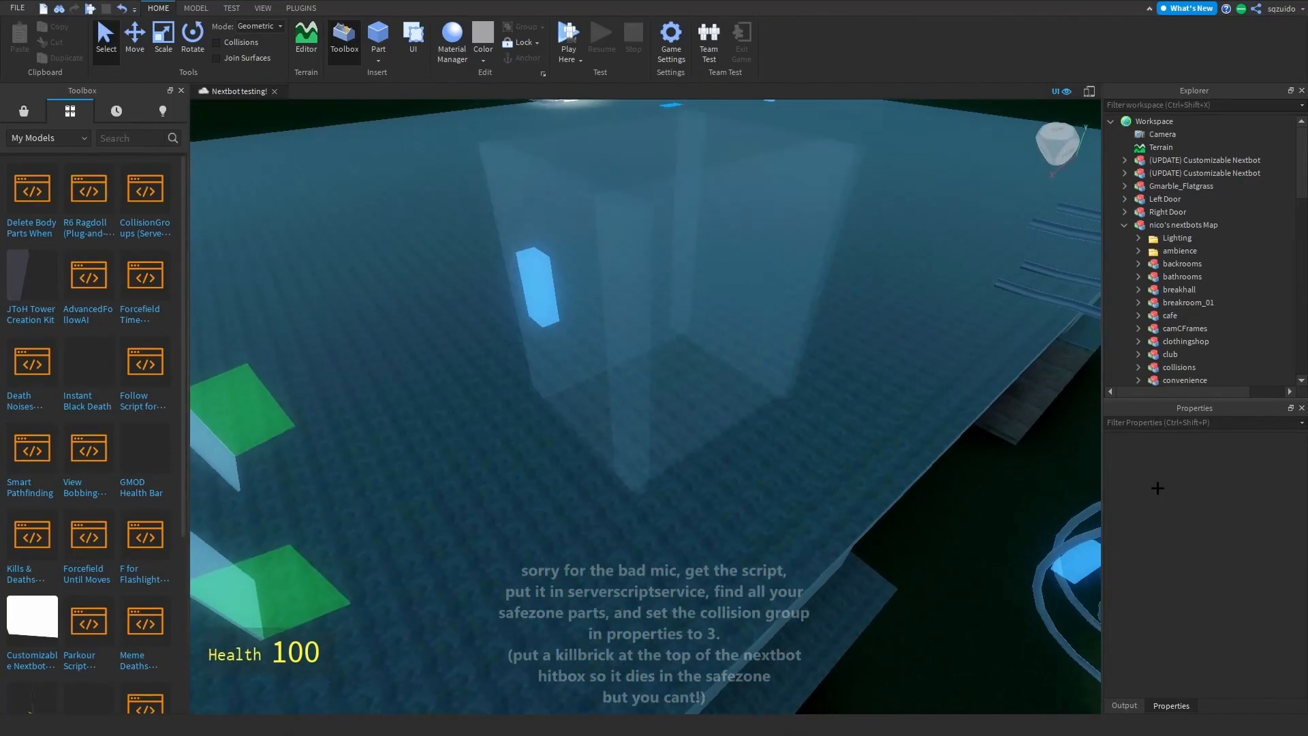
right_click_drag(788, 371, 794, 374)
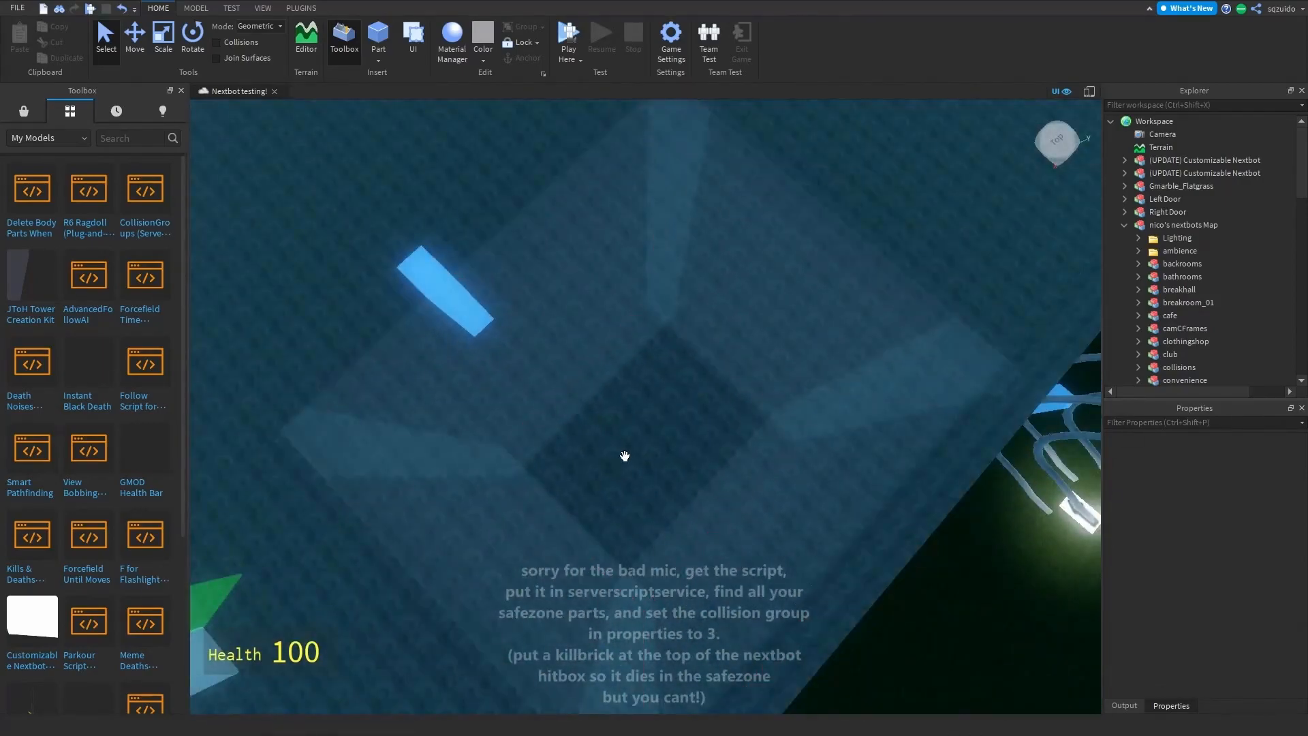
right_click_drag(739, 463, 737, 462)
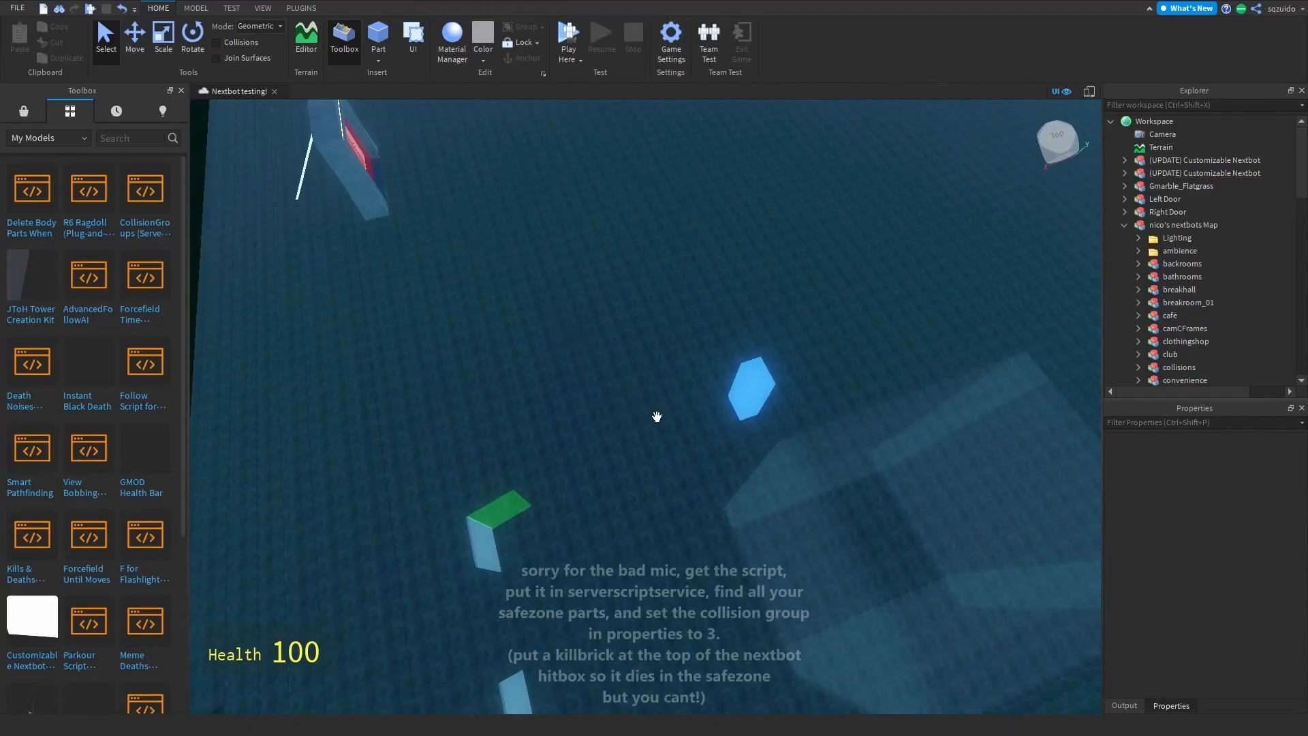
right_click_drag(736, 511, 734, 516)
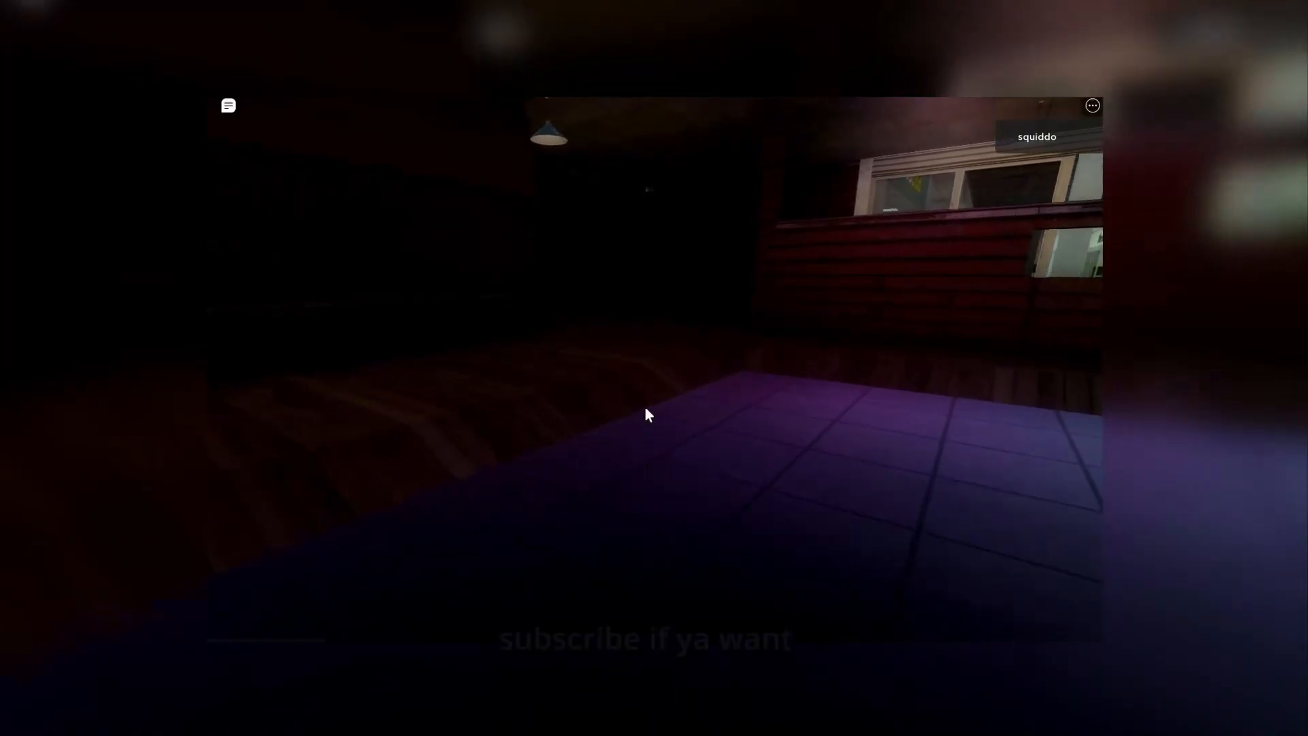
key("w")
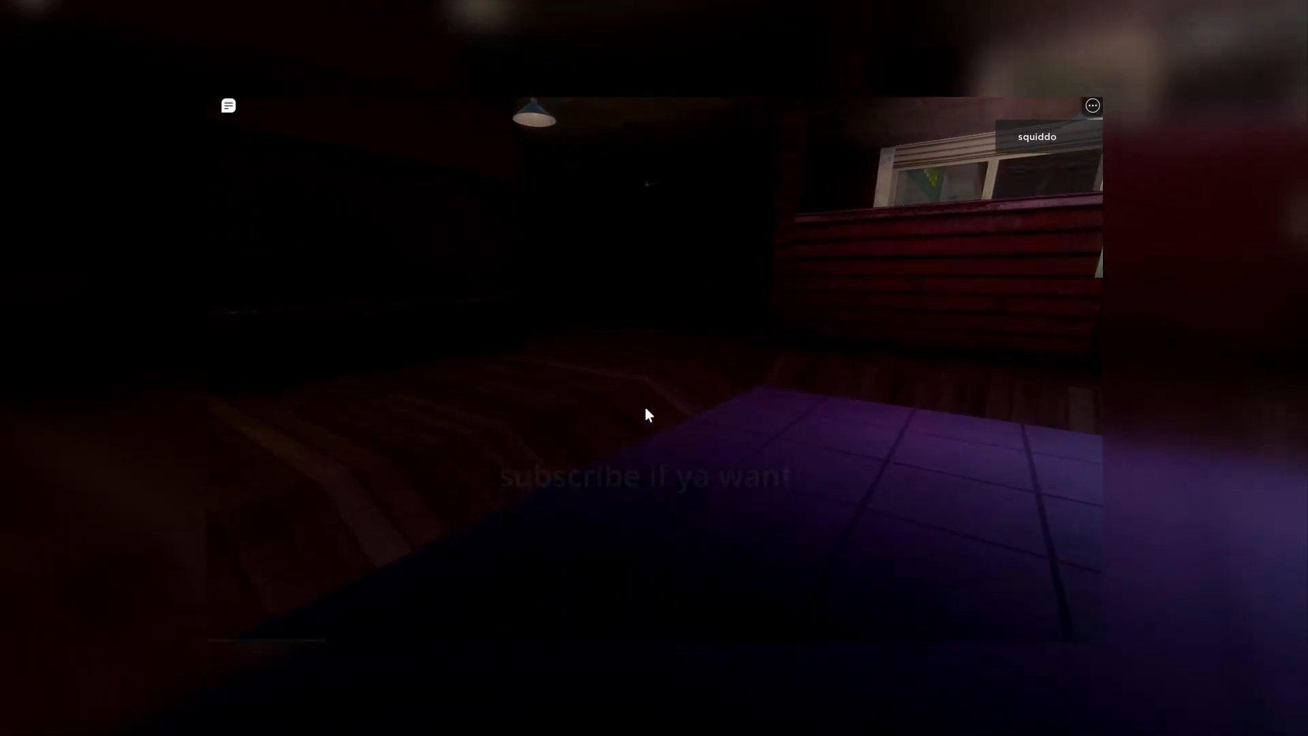
key("w")
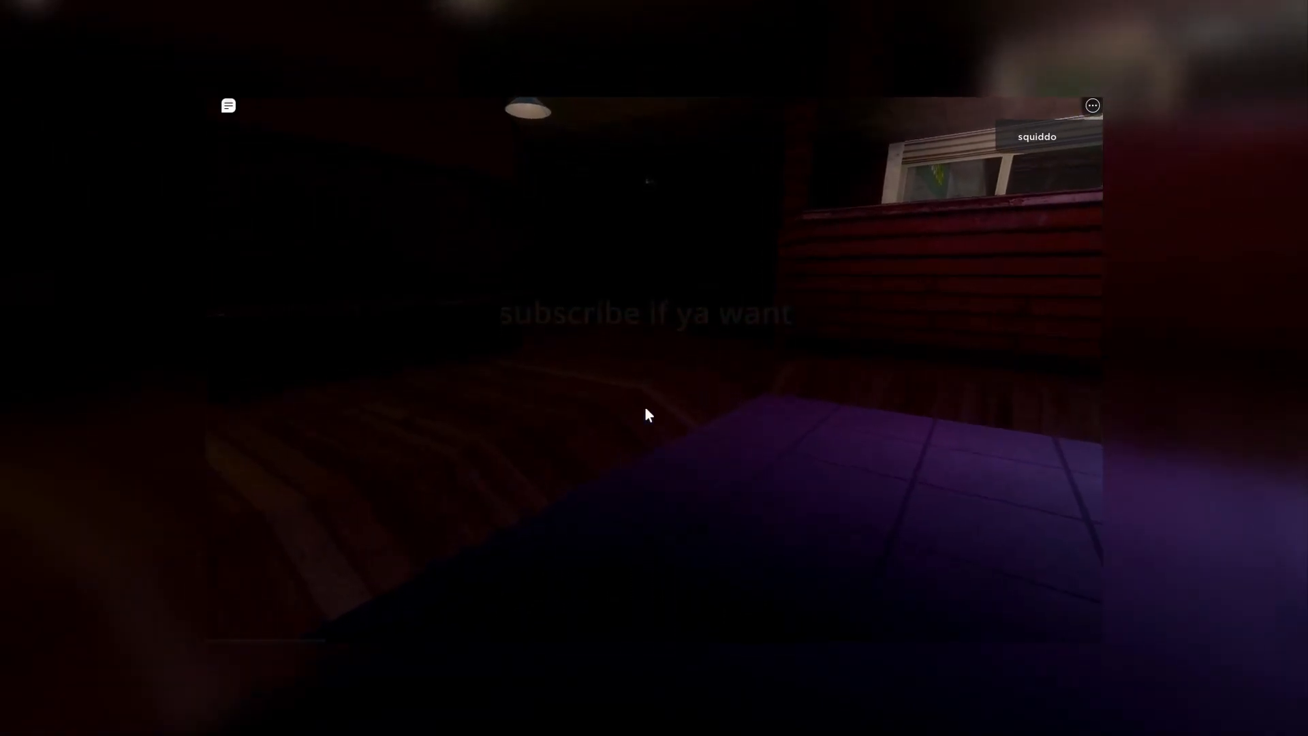